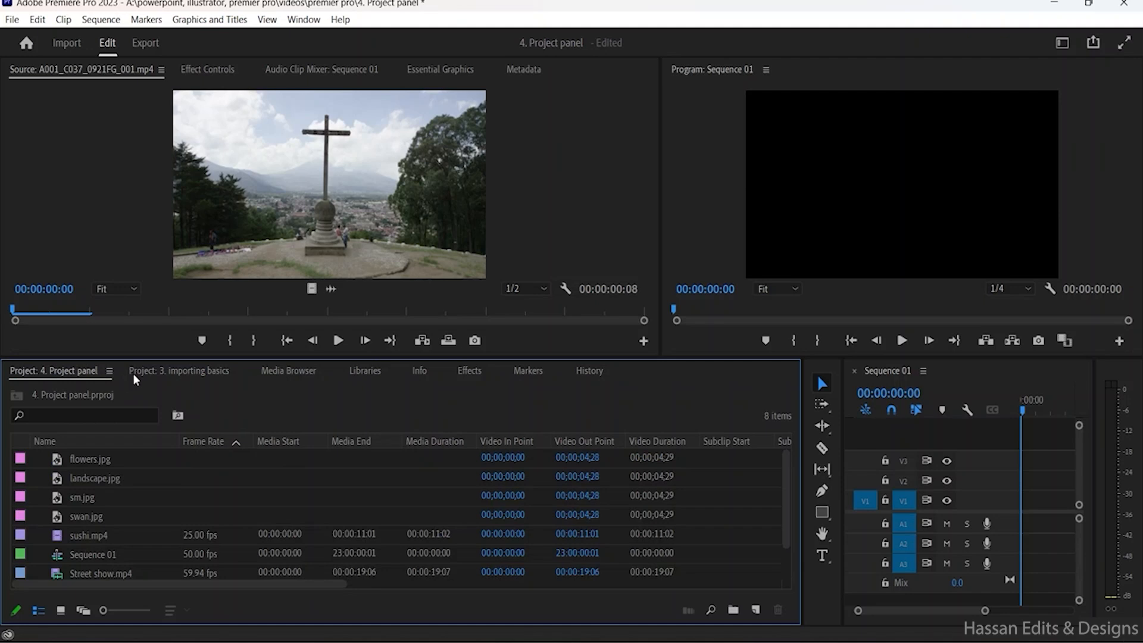
# - Look at the contents of the "3. importing basics" project, return to "4. Project panel" and browse its item list
pyautogui.click(133, 373)
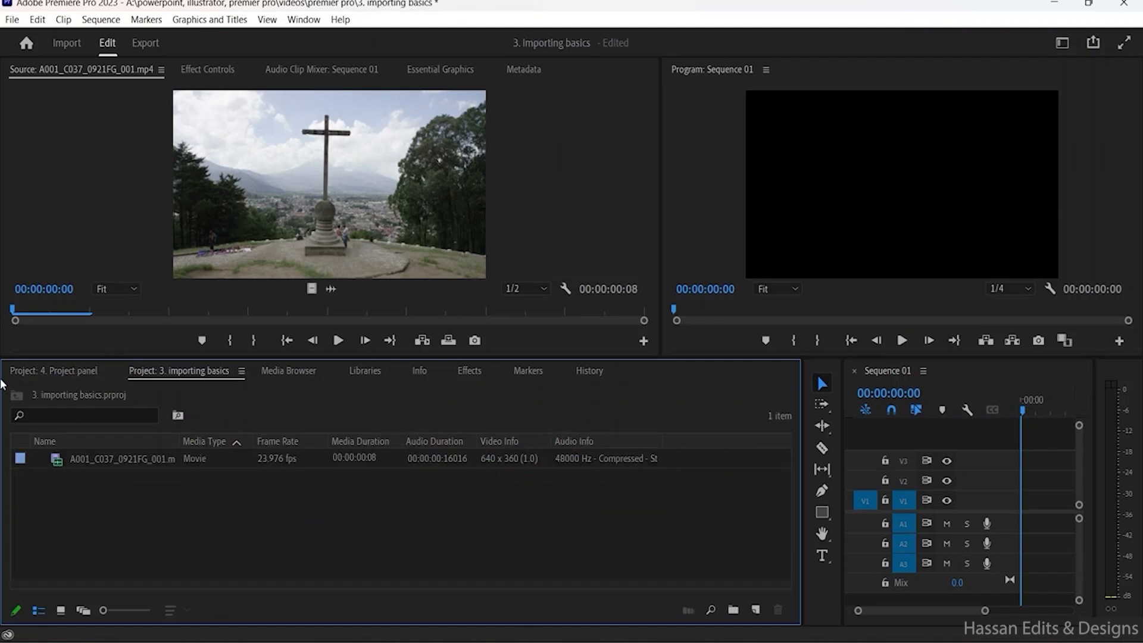
pyautogui.click(98, 379)
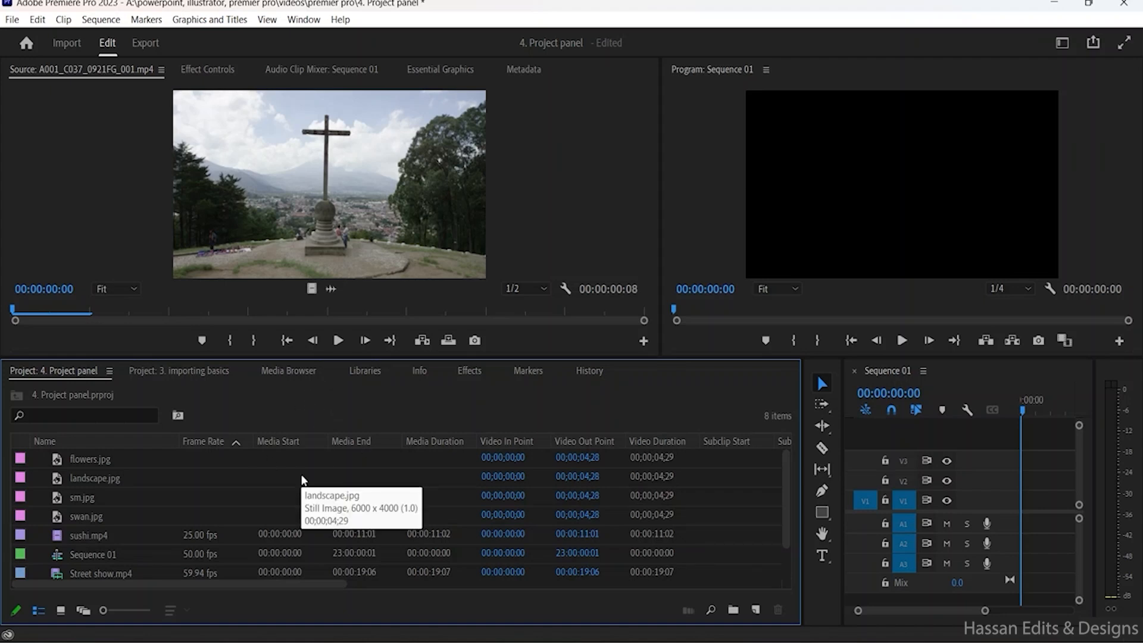
pyautogui.scroll(-2, 140, 483)
pyautogui.click(134, 520)
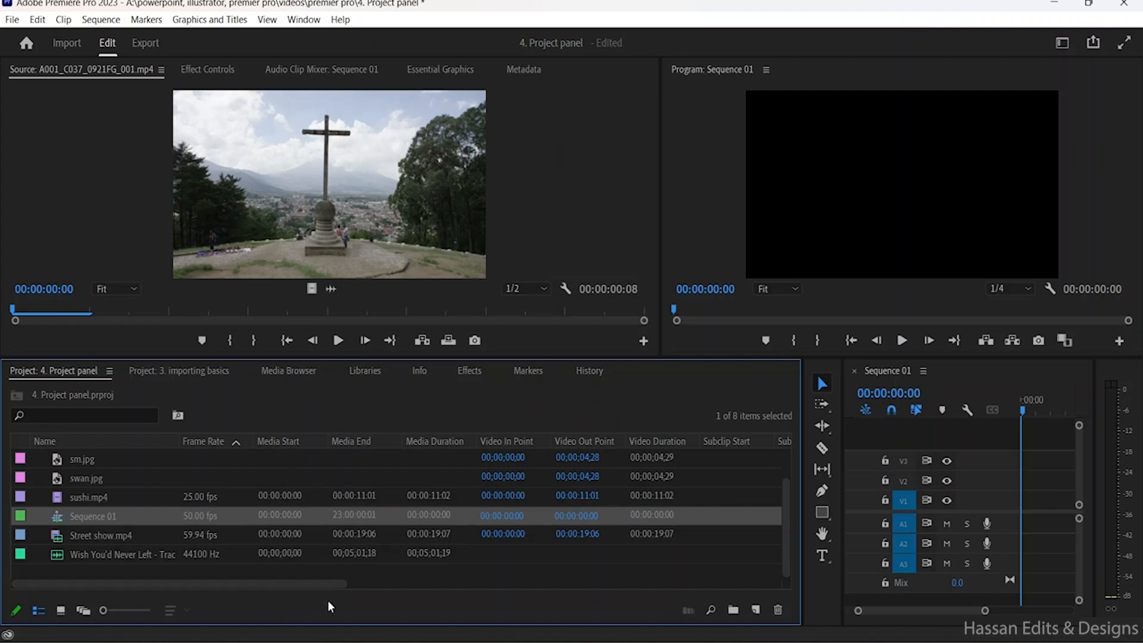
pyautogui.click(61, 415)
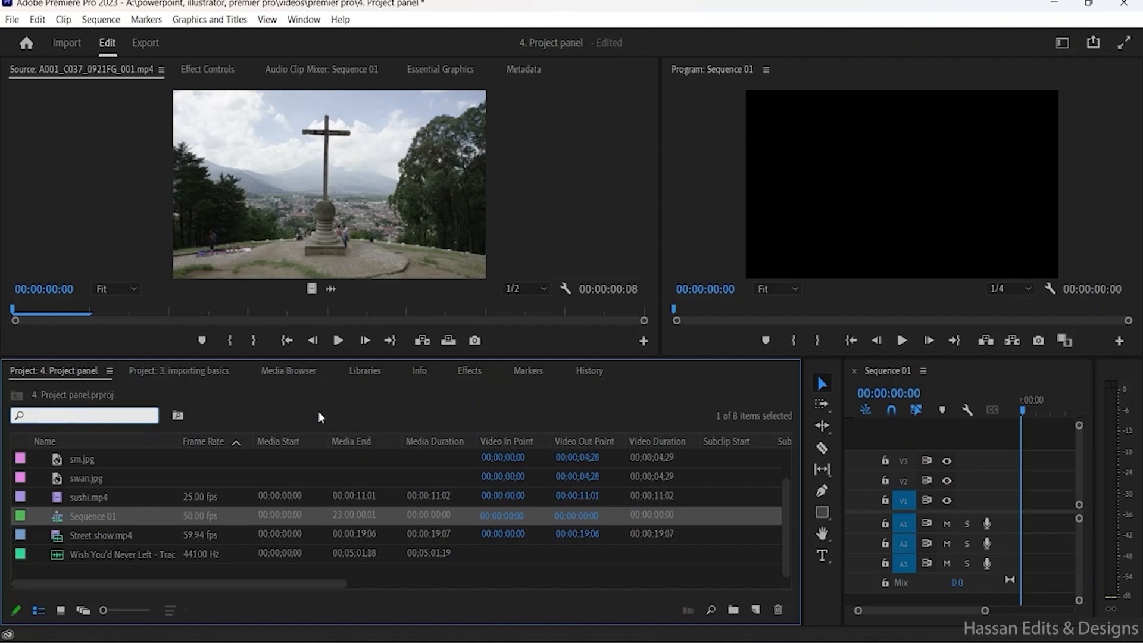
pyautogui.write('-')
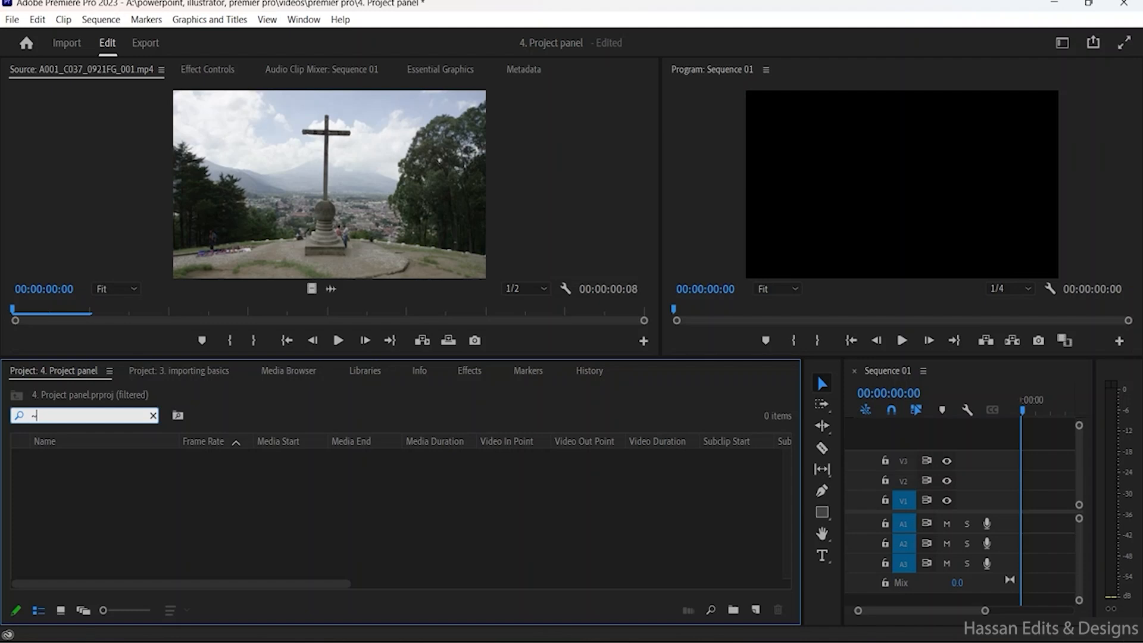
pyautogui.press('BackSpace')
pyautogui.write("'")
pyautogui.press('BackSpace')
pyautogui.write('-')
pyautogui.press('BackSpace')
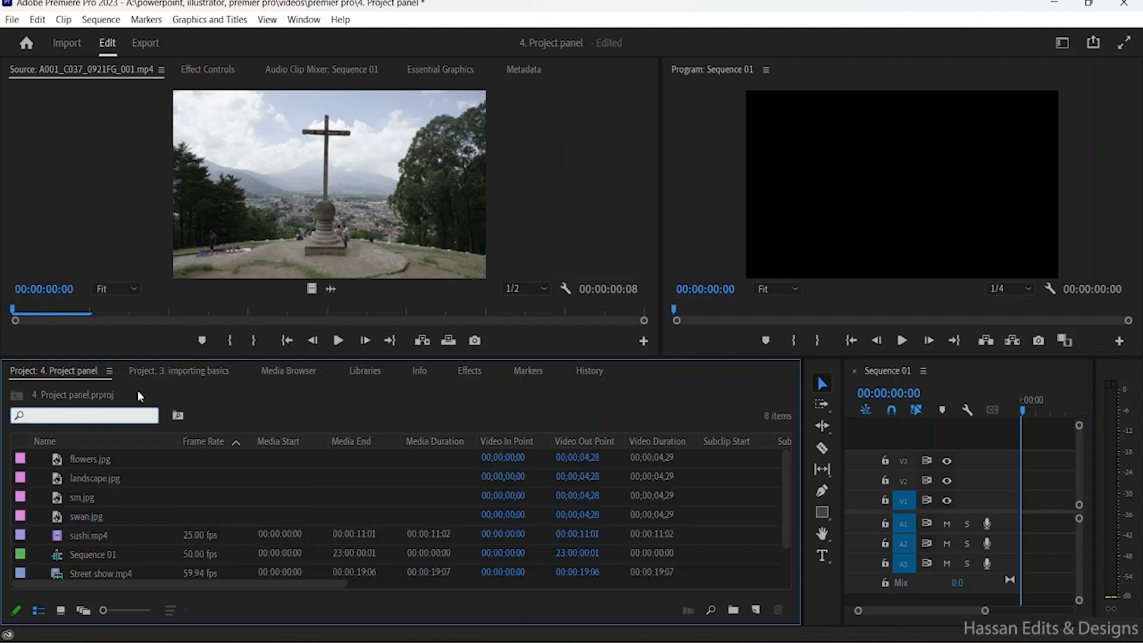
pyautogui.click(302, 401)
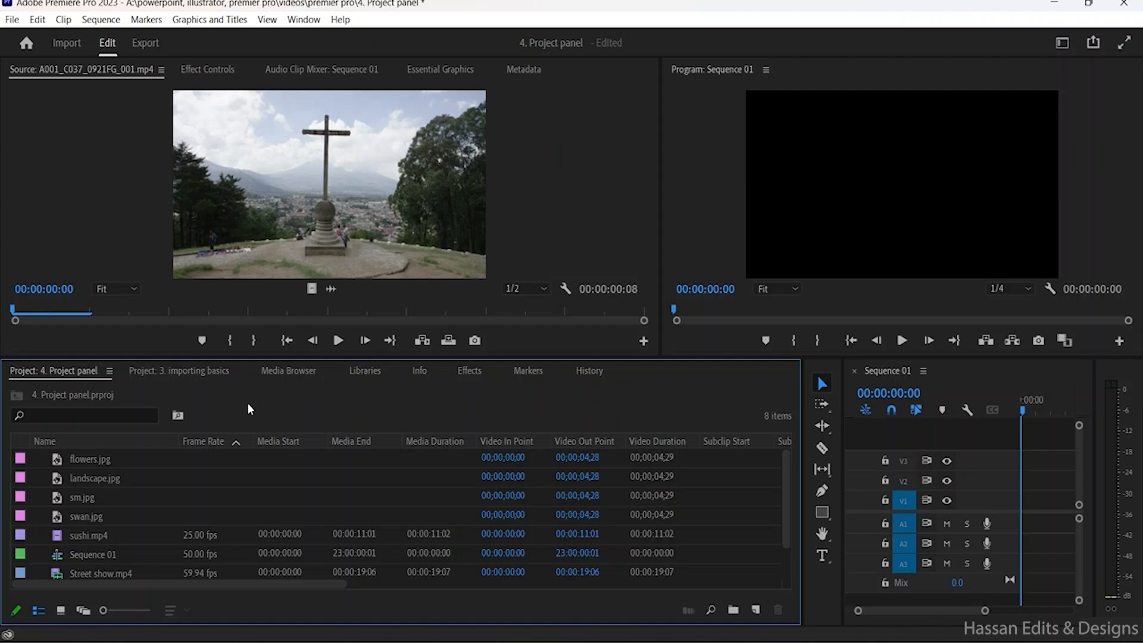
# - Maximize the project panel to fill the workspace and review its metadata columns
pyautogui.press('`')
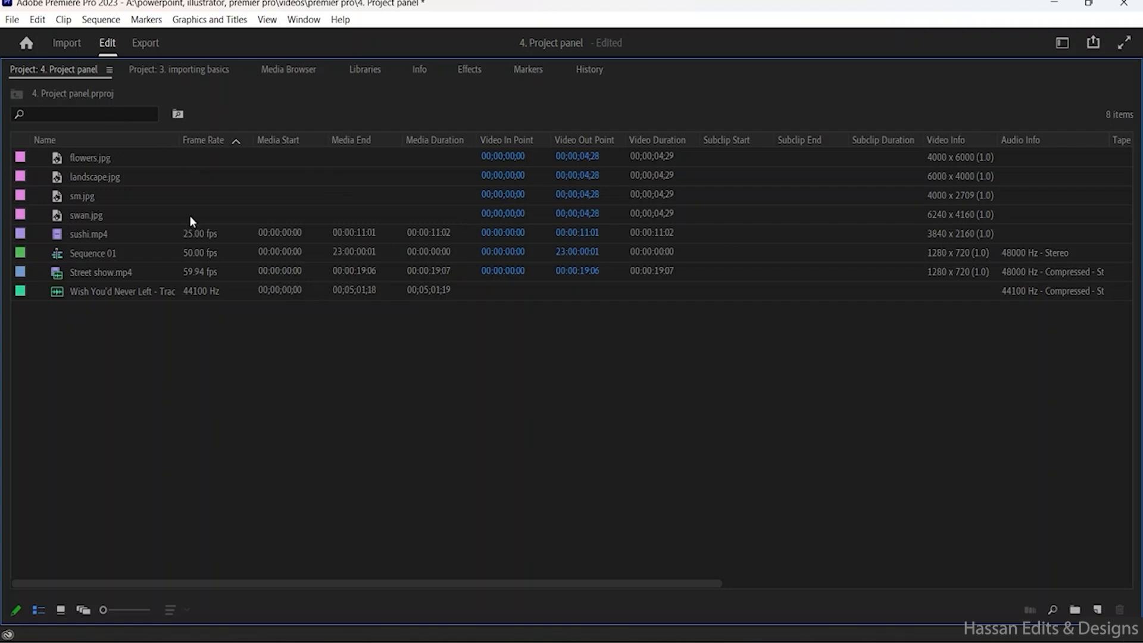
pyautogui.hscroll(5, 623, 429)
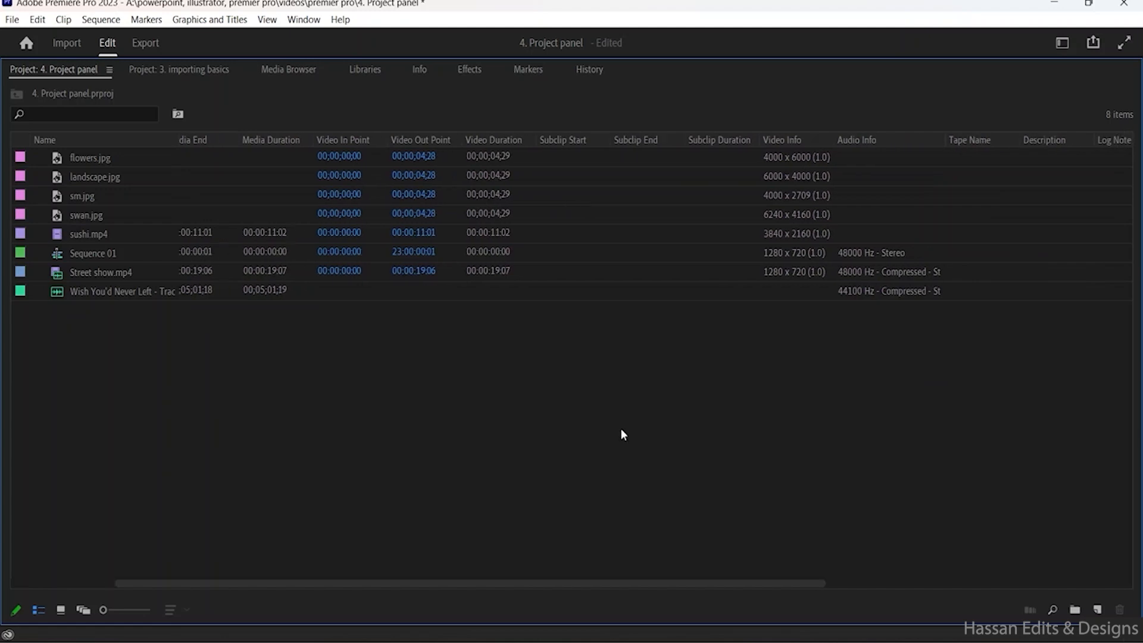
pyautogui.hscroll(-5, 621, 434)
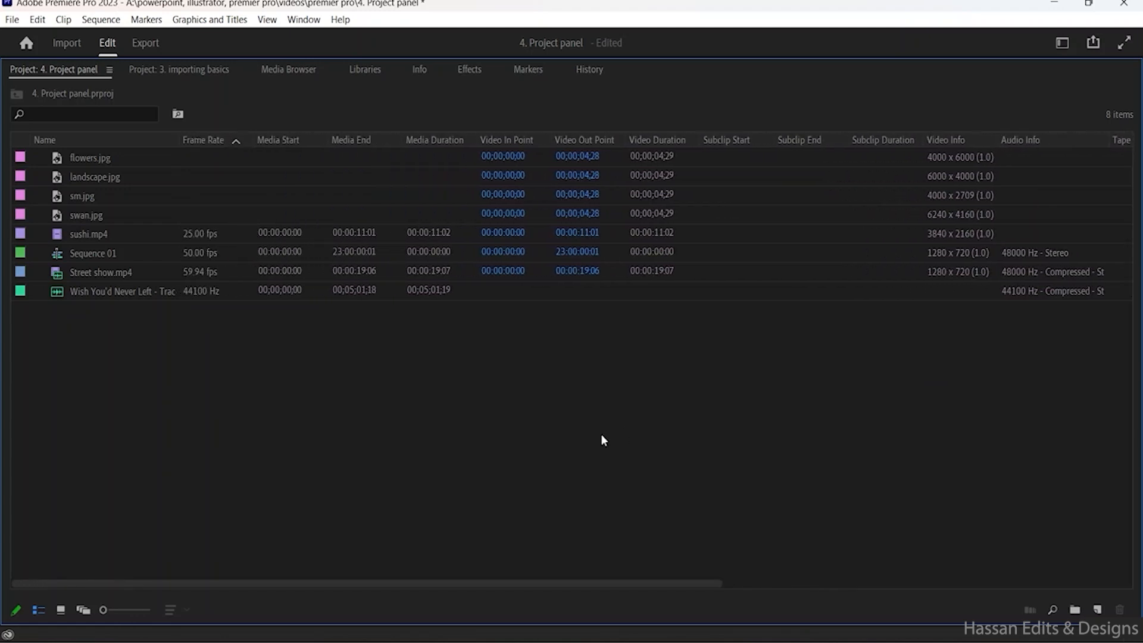
# - Show the project items as thumbnails in Icon View, then change to Freeform View
pyautogui.click(62, 611)
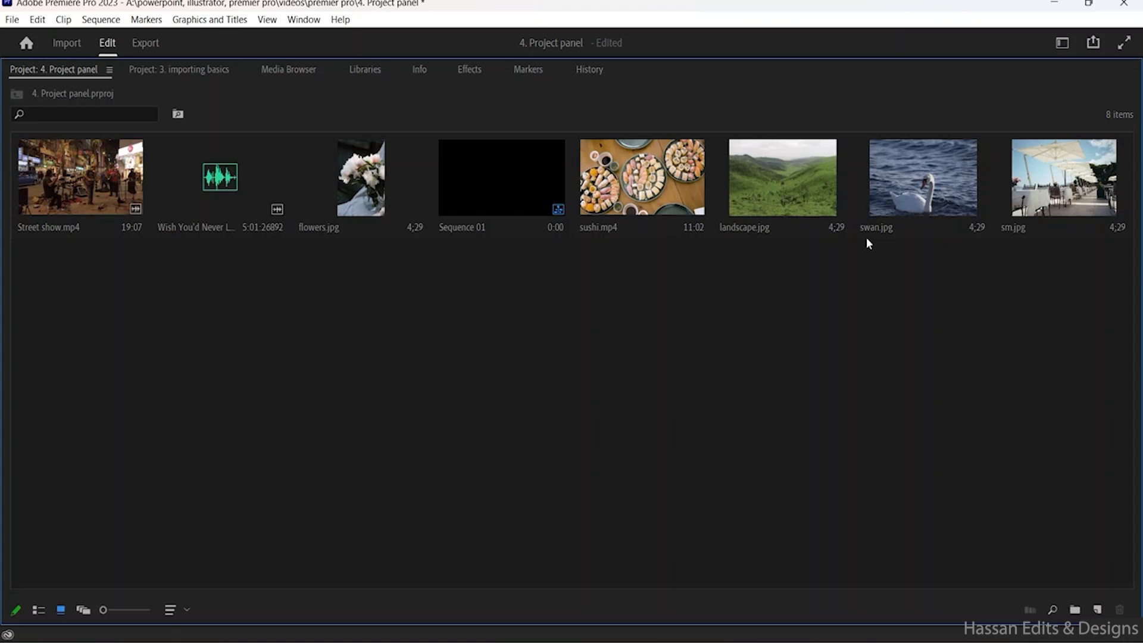
pyautogui.moveTo(868, 243)
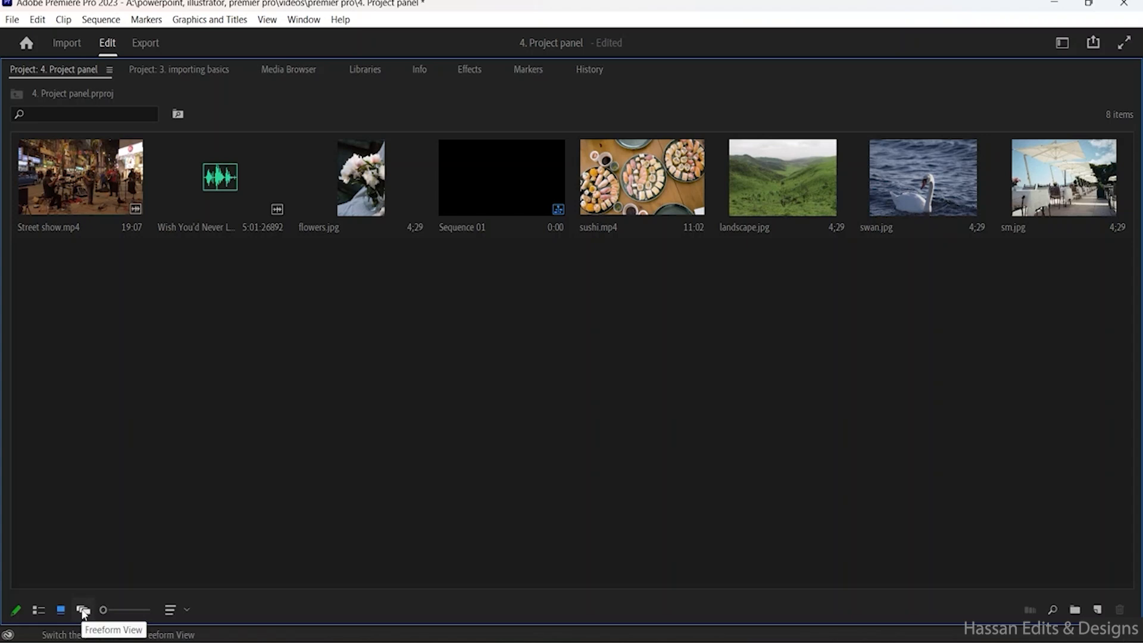
pyautogui.click(84, 610)
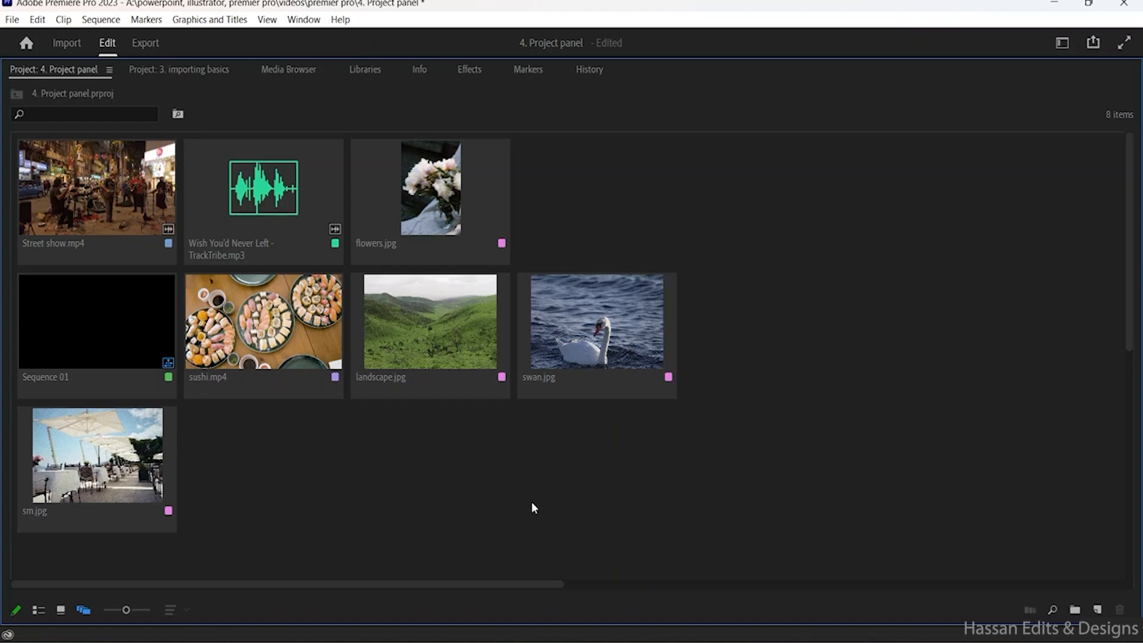
# - Move the Wish You'd Never Left audio clip to the far side of the freeform canvas and flowers.jpg diagonally below swan.jpg
pyautogui.moveTo(269, 195); pyautogui.dragTo(913, 196)
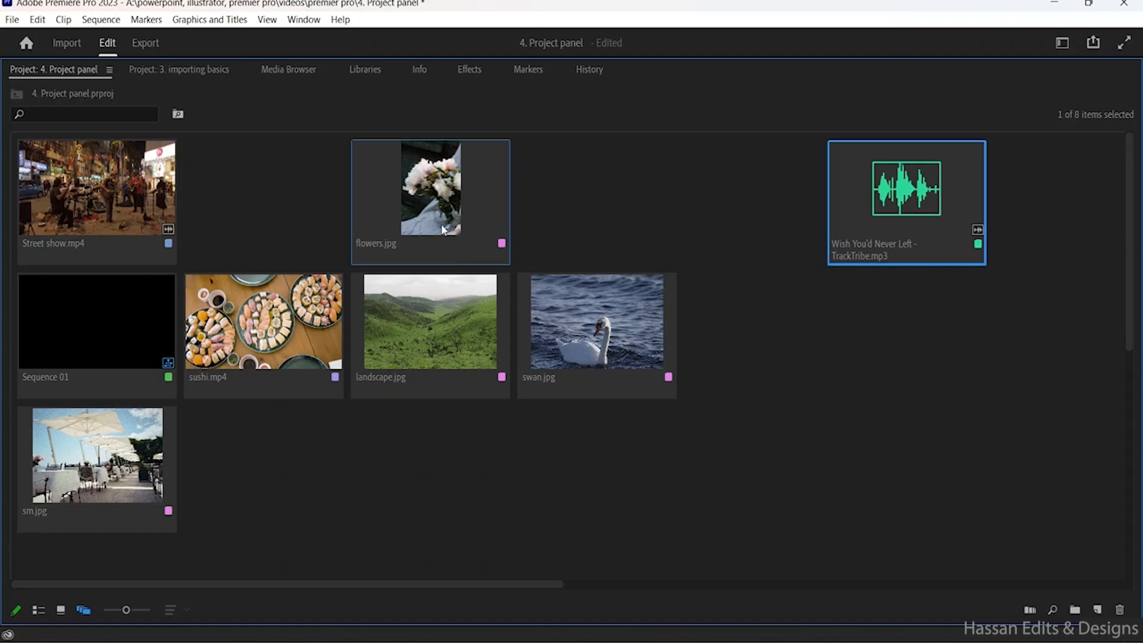
pyautogui.click(733, 426)
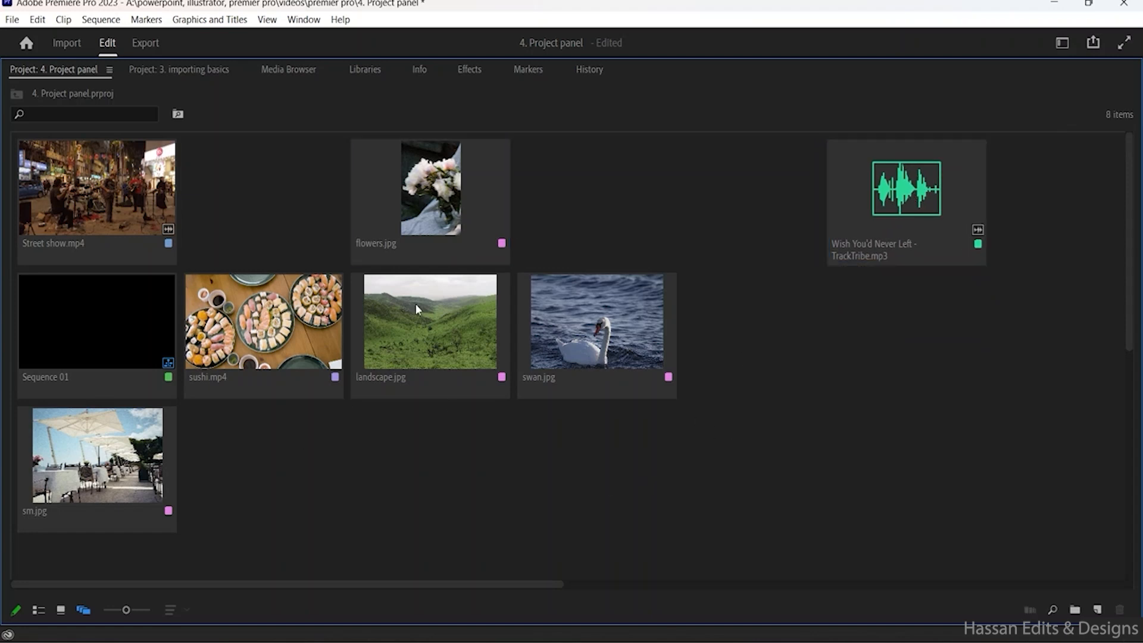
pyautogui.moveTo(510, 178); pyautogui.dragTo(753, 370)
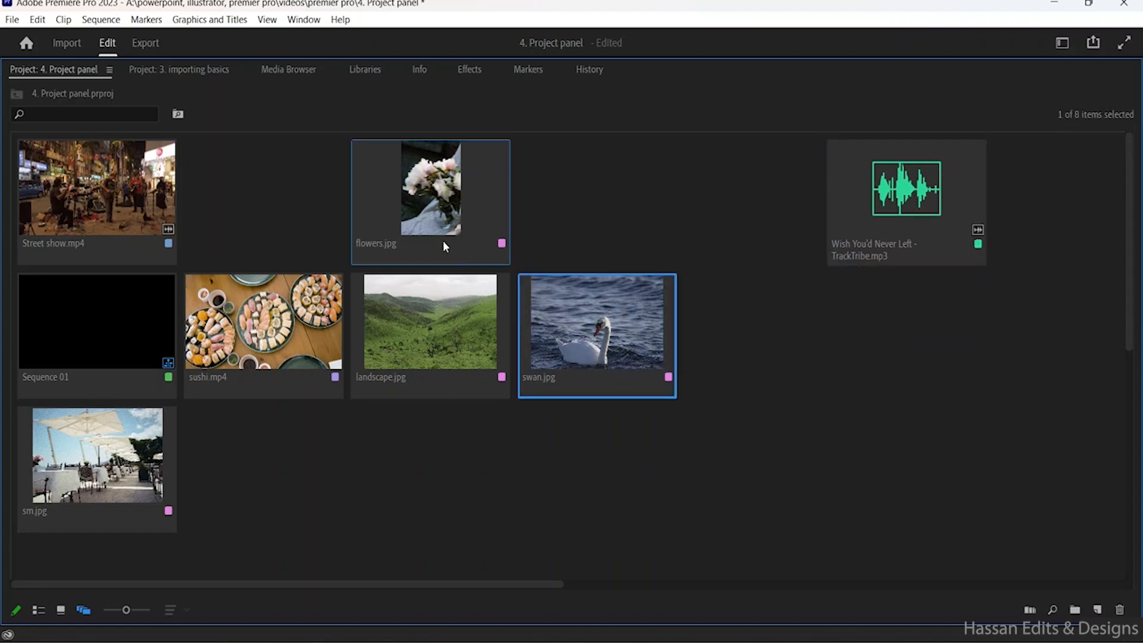
pyautogui.click(544, 266)
pyautogui.moveTo(461, 202); pyautogui.dragTo(808, 459)
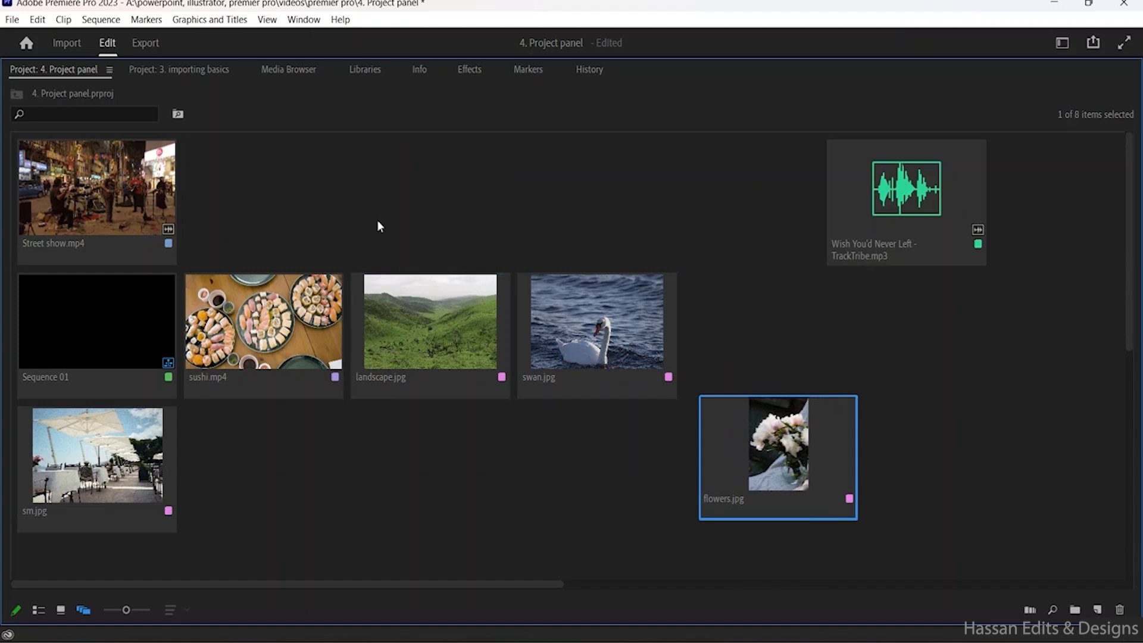
# - Group the clips with sushi.mp4, landscape.jpg and swan.jpg in a lower row and sm.jpg and flowers.jpg directly above
pyautogui.moveTo(292, 221); pyautogui.dragTo(971, 477)
pyautogui.click(71, 457)
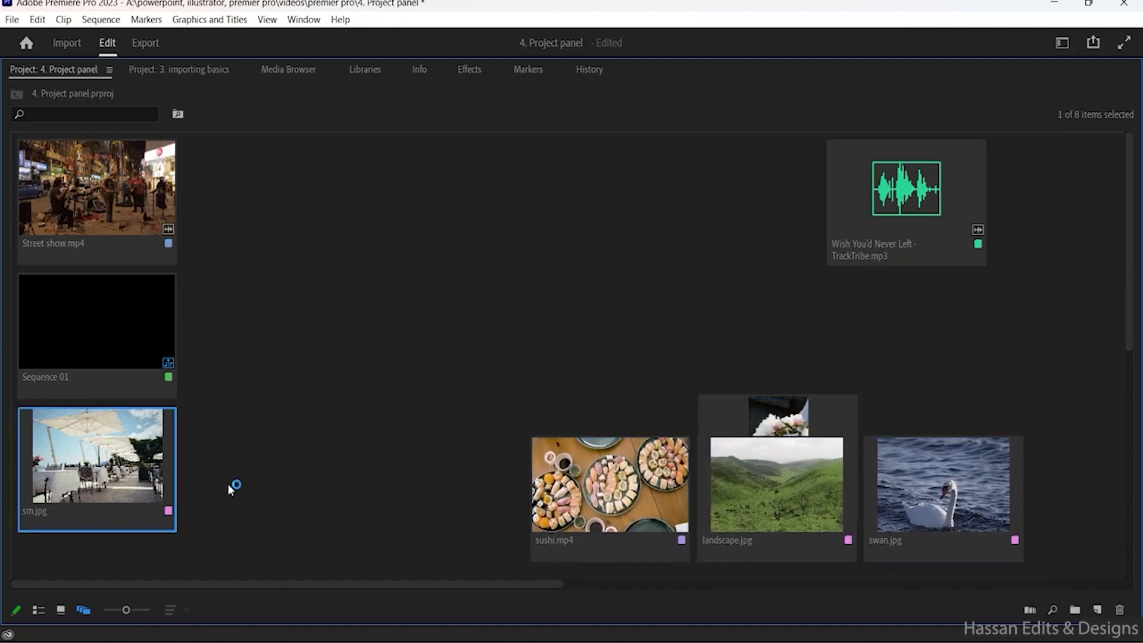
pyautogui.moveTo(228, 484); pyautogui.dragTo(818, 354)
pyautogui.click(820, 437)
pyautogui.moveTo(624, 377); pyautogui.dragTo(614, 377)
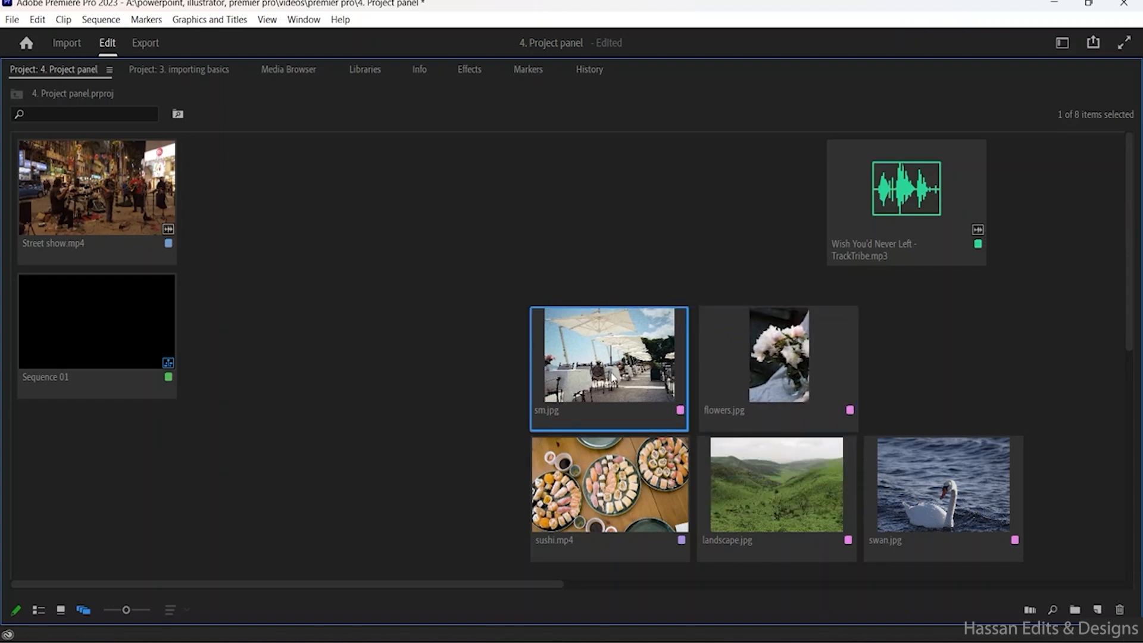
# - Reposition Street show.mp4 and Sequence 01 apart from the group, and place the audio clip between them and the grouped clips
pyautogui.moveTo(132, 223); pyautogui.dragTo(351, 217)
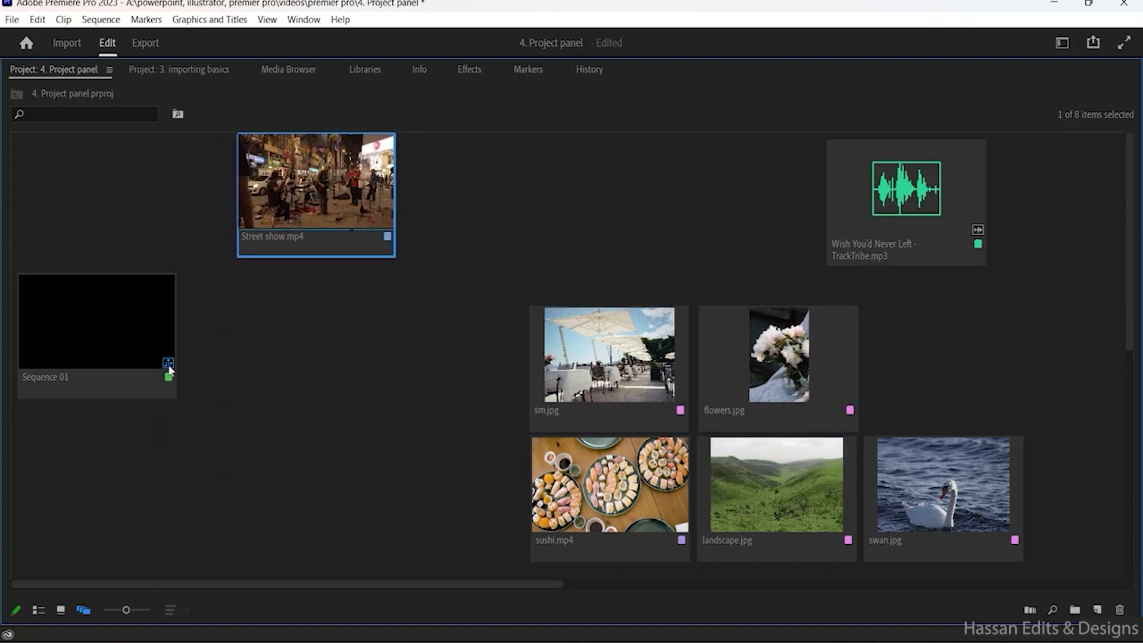
pyautogui.moveTo(169, 370); pyautogui.dragTo(164, 495)
pyautogui.moveTo(876, 217); pyautogui.dragTo(636, 230)
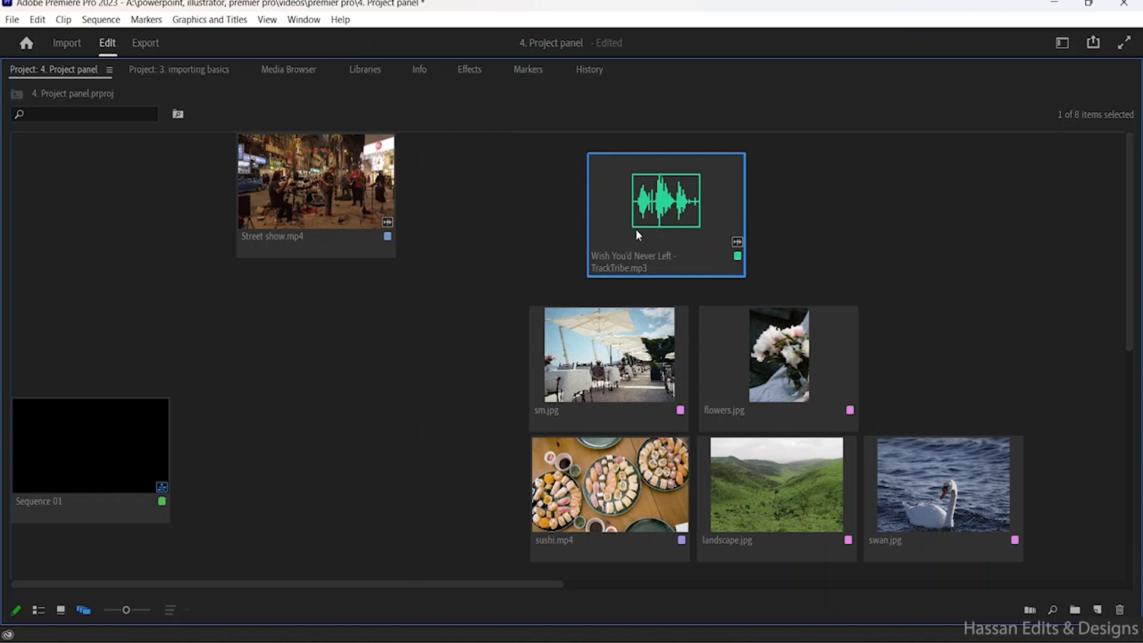
pyautogui.moveTo(378, 209); pyautogui.dragTo(205, 209)
pyautogui.moveTo(647, 228); pyautogui.dragTo(370, 344)
# - Select the five grouped clips and view the operations available for them without applying any
pyautogui.moveTo(515, 271); pyautogui.dragTo(989, 504)
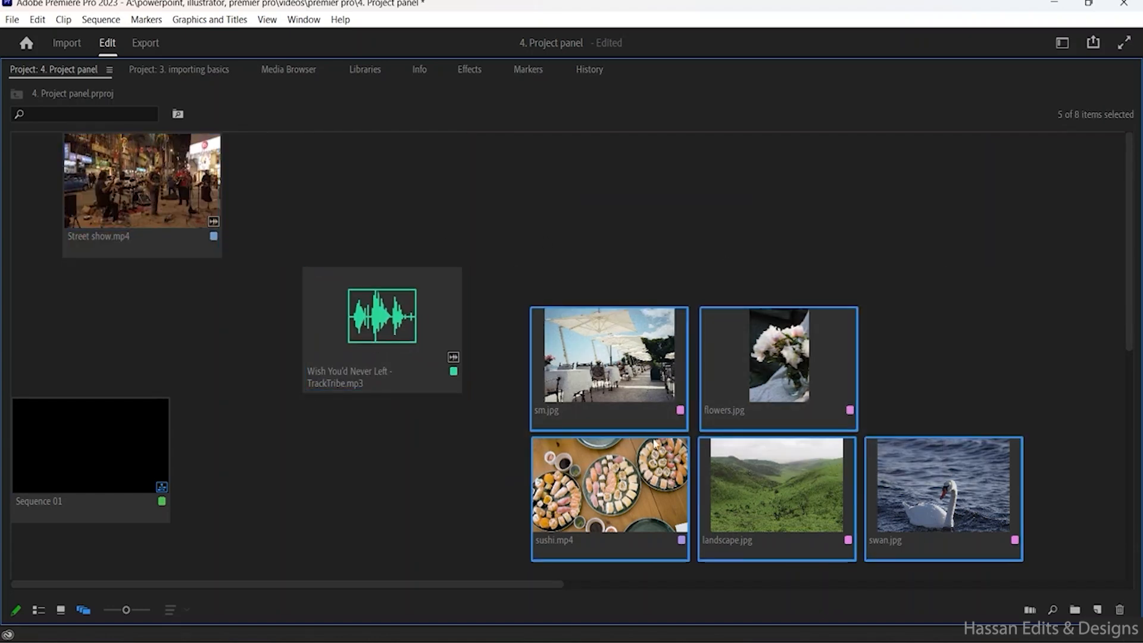
pyautogui.rightClick(695, 387)
pyautogui.moveTo(506, 308); pyautogui.dragTo(1031, 544)
pyautogui.rightClick(796, 399)
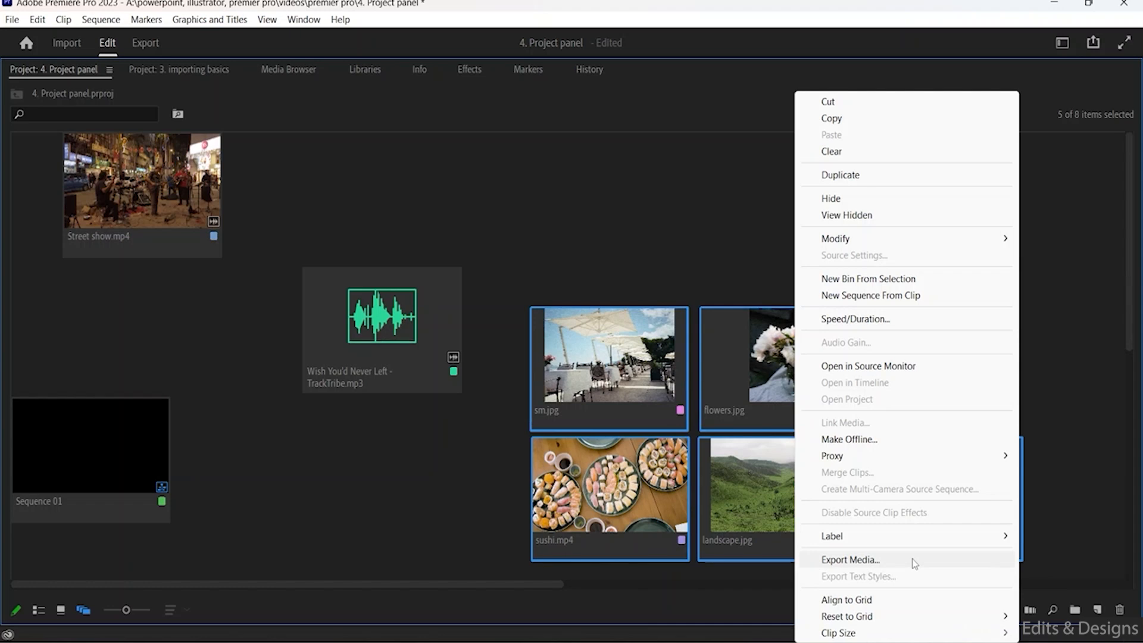
pyautogui.click(636, 292)
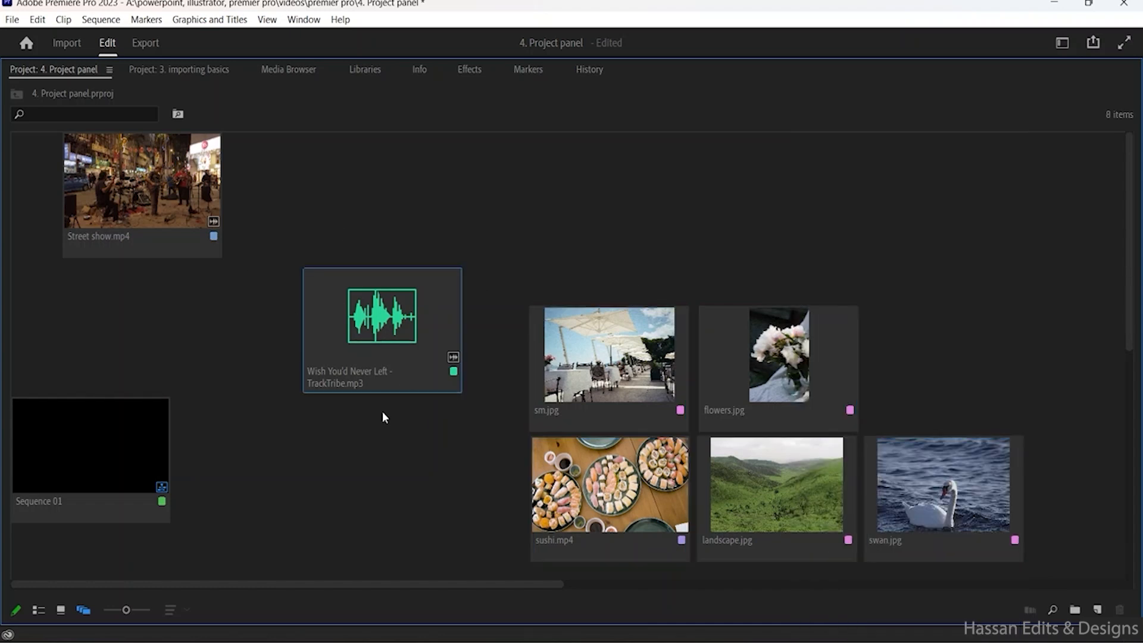
# - Return to List View and sort the project items by name in ascending order
pyautogui.click(41, 613)
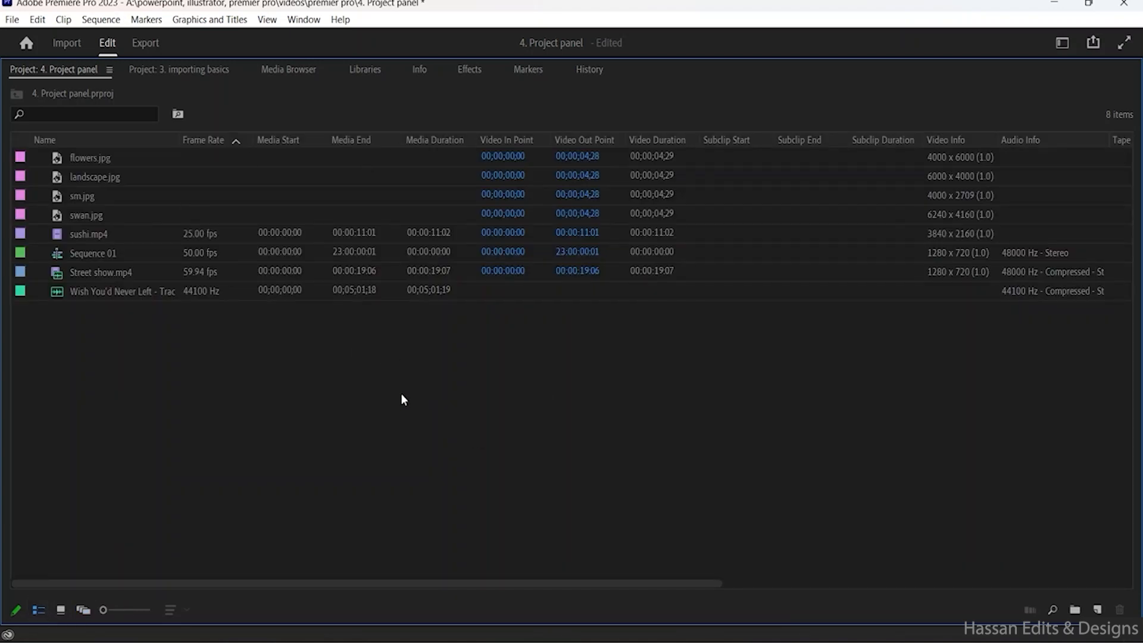
pyautogui.hscroll(5, 928, 177)
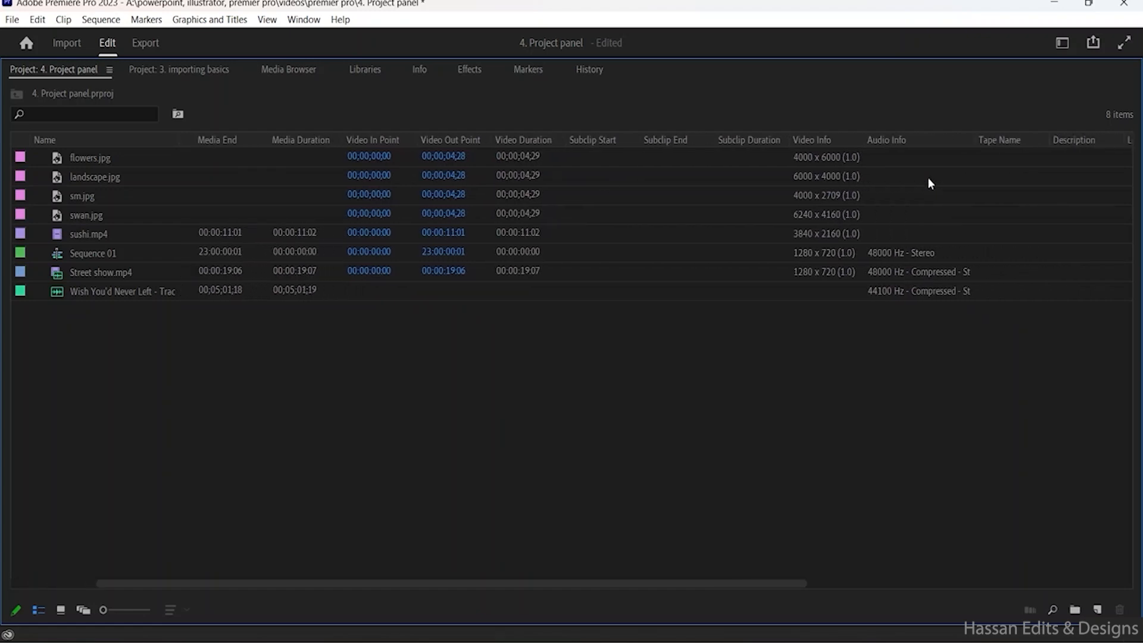
pyautogui.hscroll(-5, 931, 177)
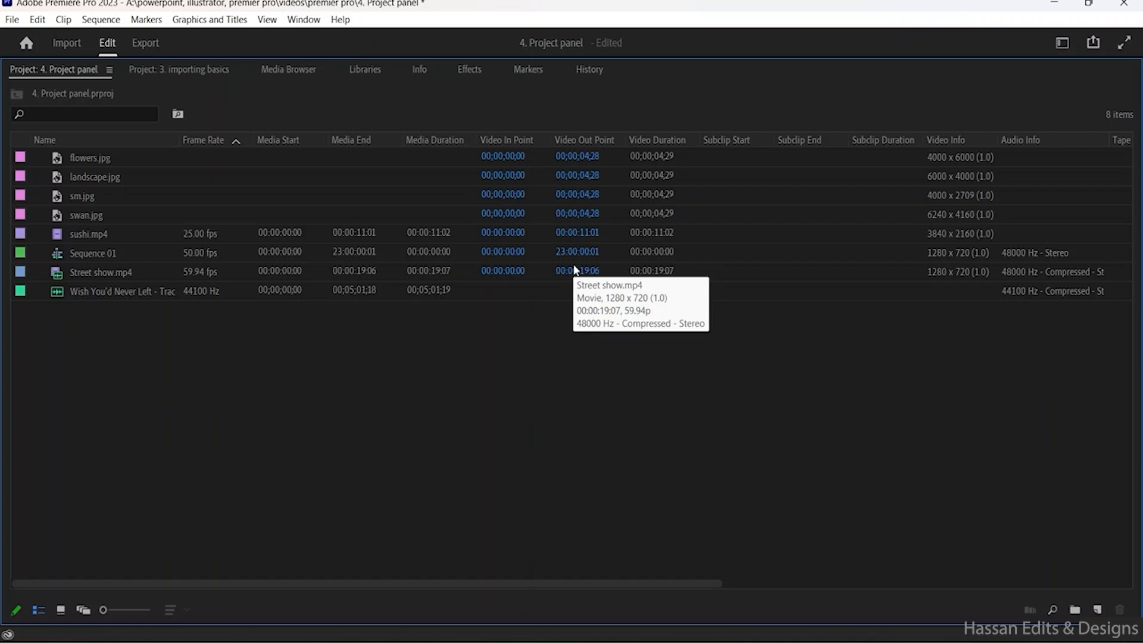
pyautogui.rightClick(268, 136)
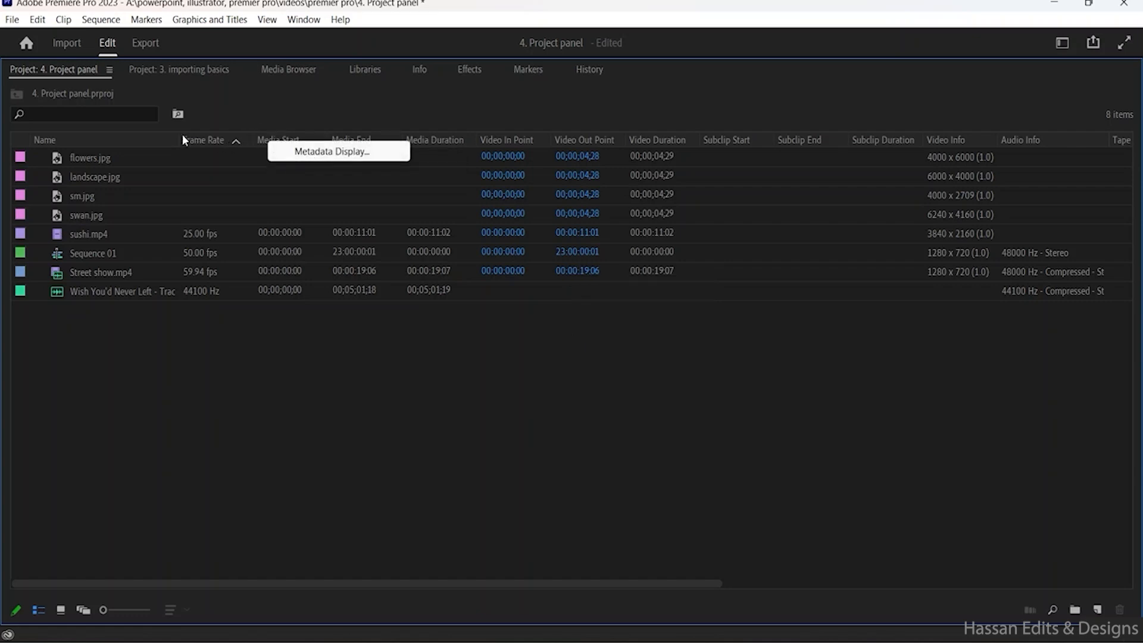
pyautogui.click(124, 135)
pyautogui.click(124, 138)
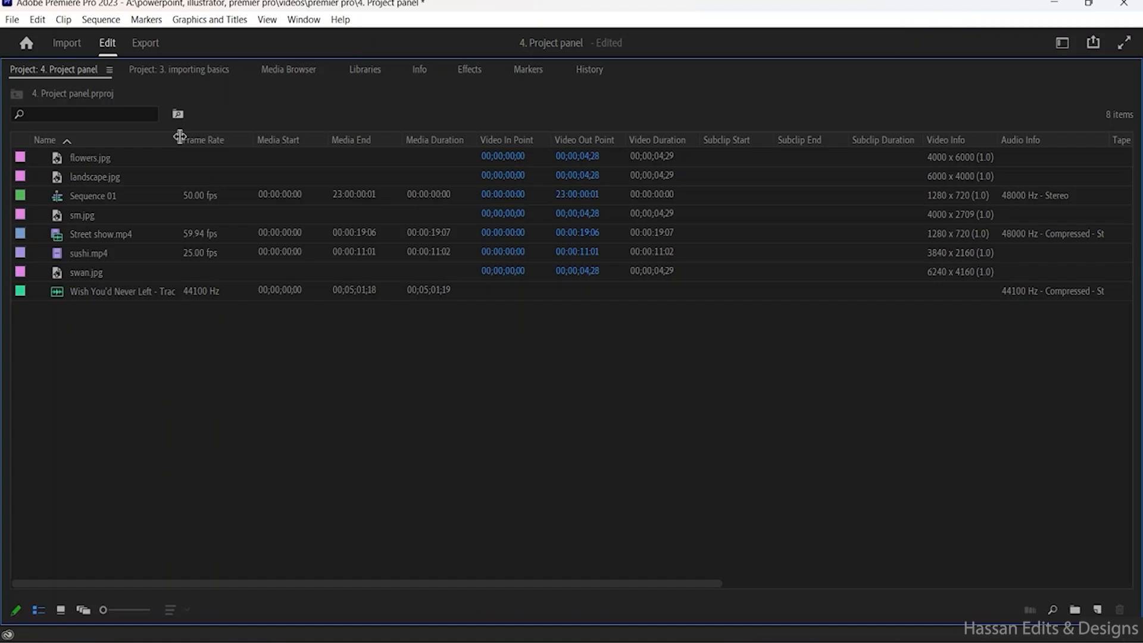
# - In the metadata display settings, expand Premiere Pro Project Metadata and disable the Hide, Good, Shot, Scene and Status columns
pyautogui.rightClick(220, 141)
pyautogui.click(265, 152)
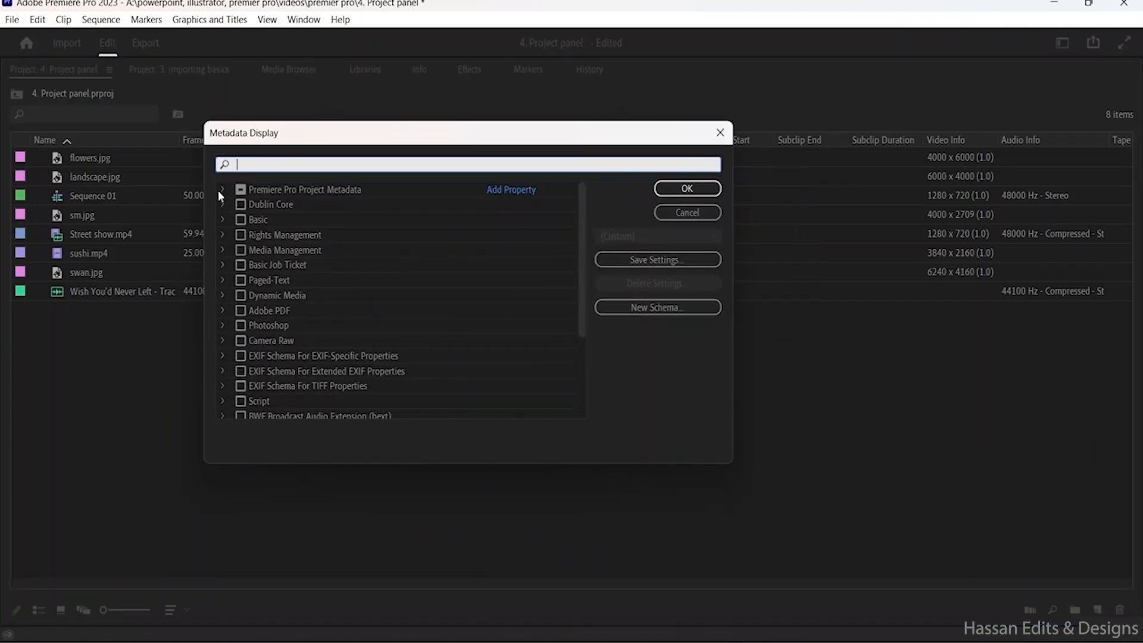
pyautogui.click(221, 189)
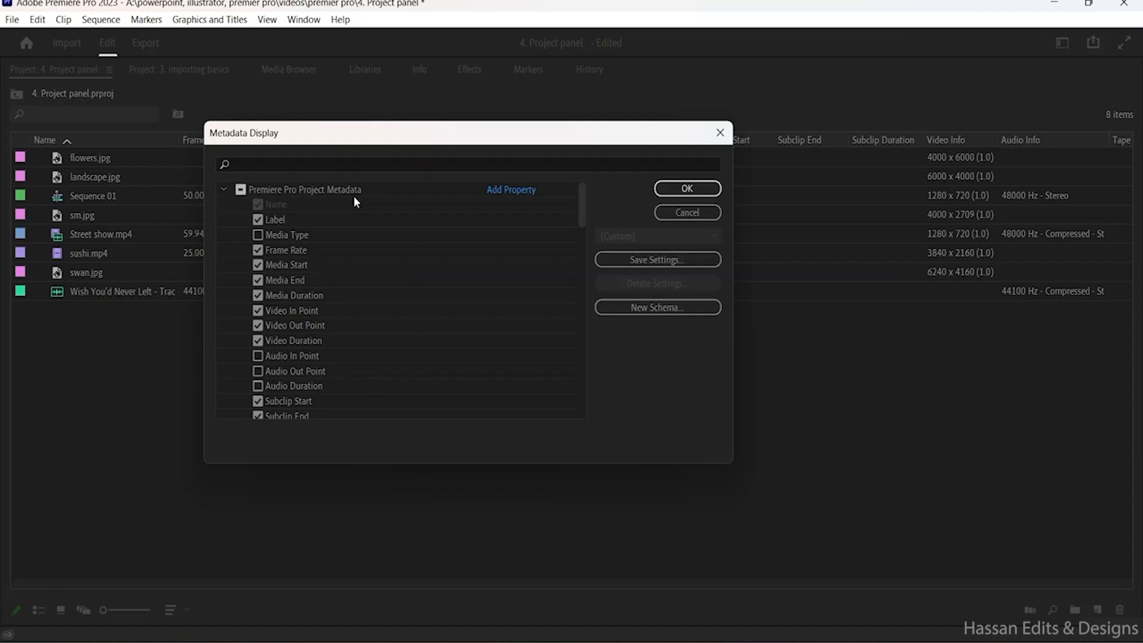
pyautogui.scroll(-12, 360, 239)
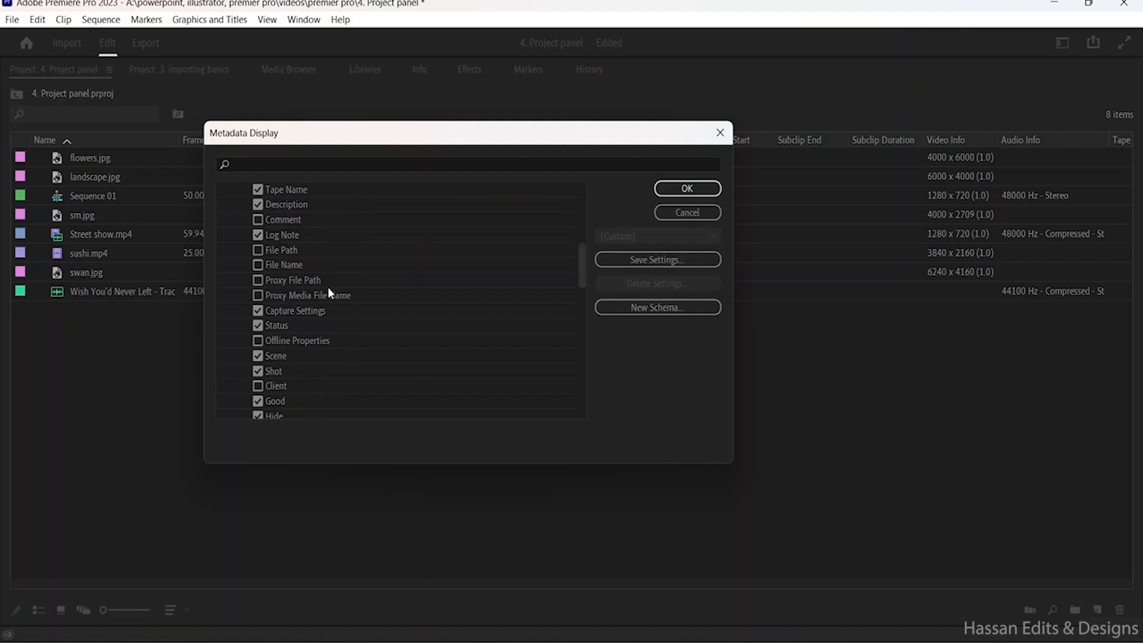
pyautogui.scroll(4, 289, 354)
pyautogui.scroll(5, 289, 354)
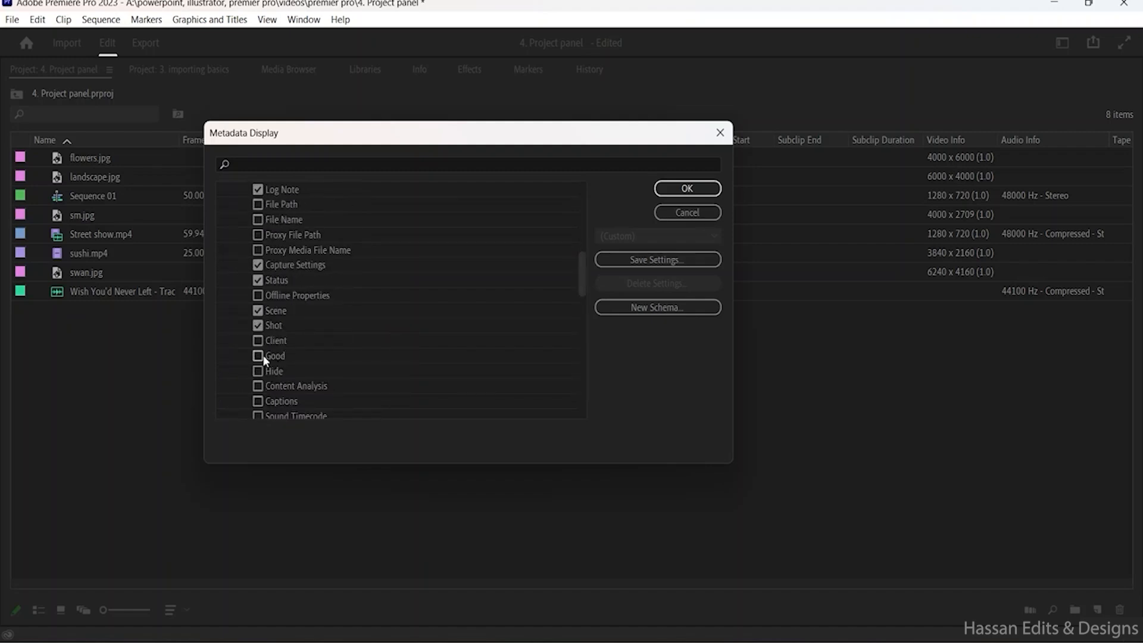
pyautogui.scroll(1, 265, 360)
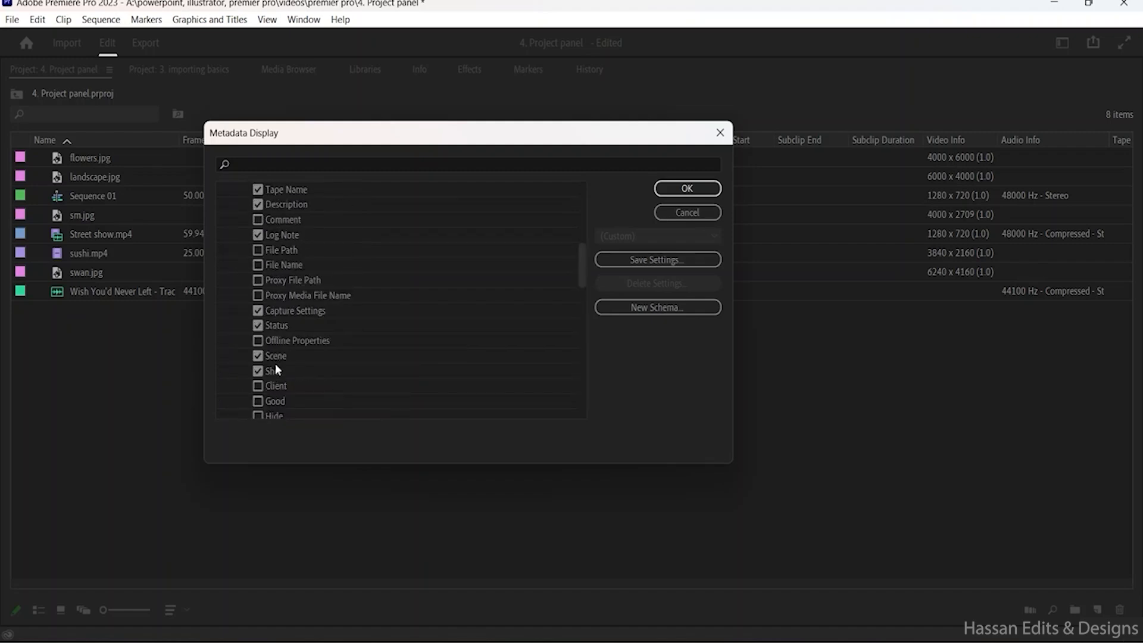
pyautogui.click(260, 327)
# - Disable the Log Note and Tape Name columns in the project metadata list
pyautogui.scroll(1, 291, 369)
pyautogui.scroll(1, 297, 356)
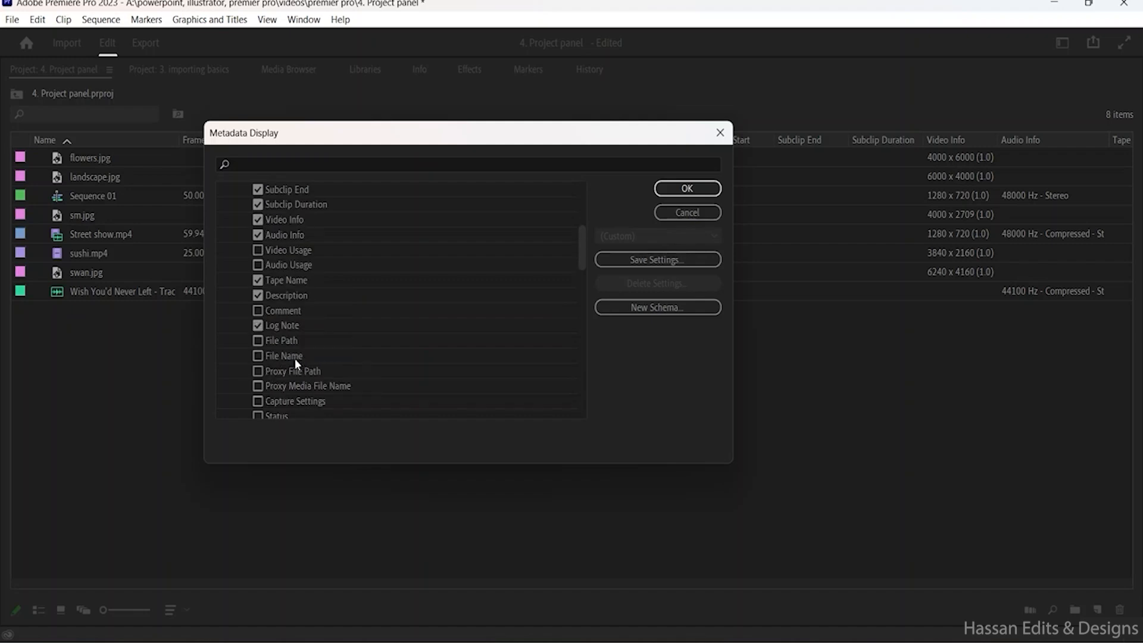
pyautogui.click(273, 331)
pyautogui.scroll(1, 295, 335)
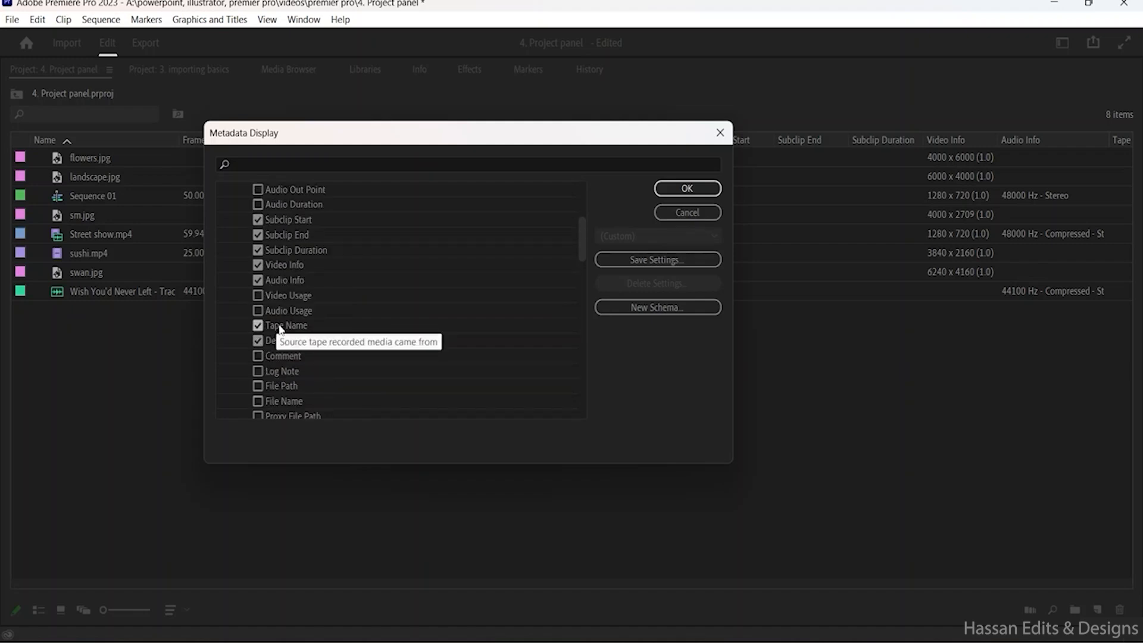
pyautogui.click(280, 326)
pyautogui.scroll(2, 315, 355)
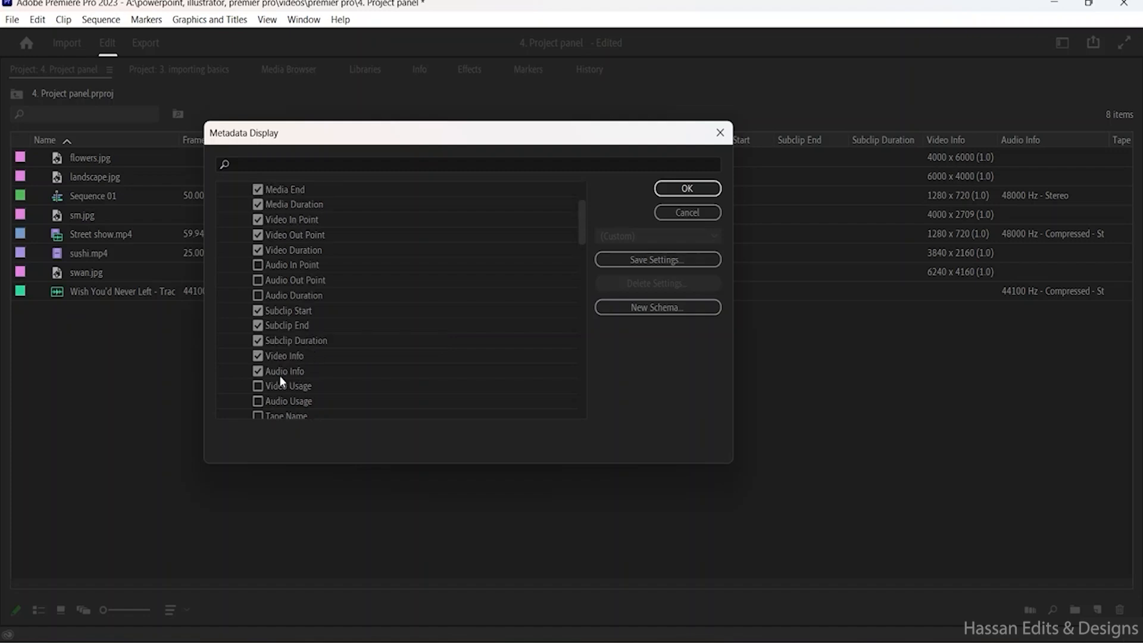
# - Disable the Subclip Duration, Subclip End and Subclip Start columns and enable Audio Duration
pyautogui.click(285, 342)
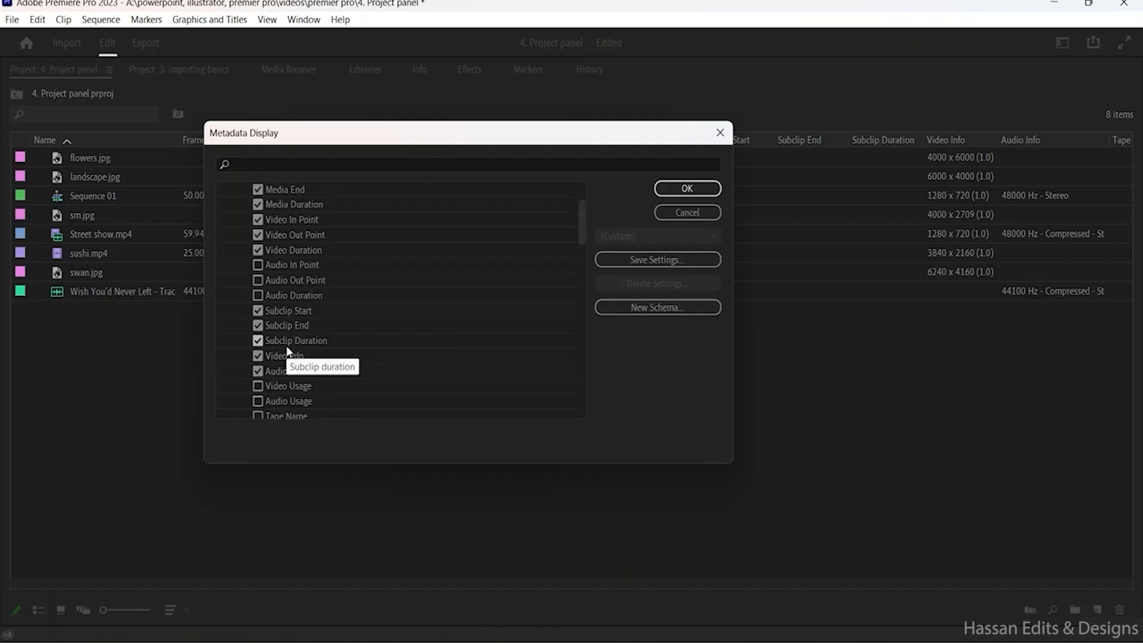
pyautogui.click(279, 327)
pyautogui.click(280, 311)
pyautogui.scroll(1, 280, 354)
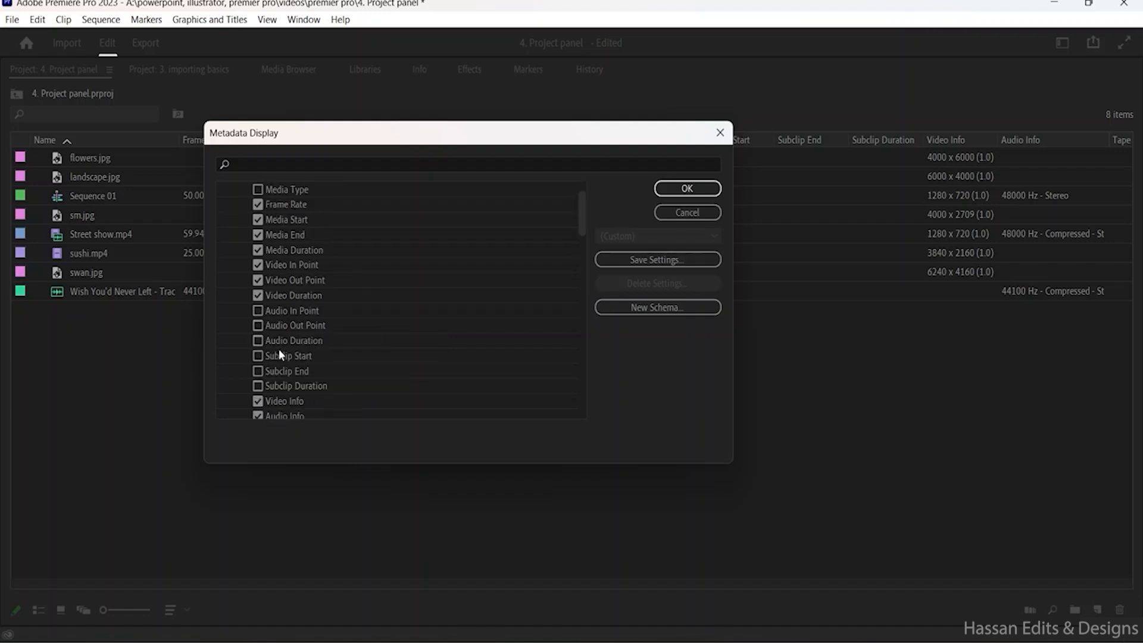
pyautogui.scroll(1, 316, 352)
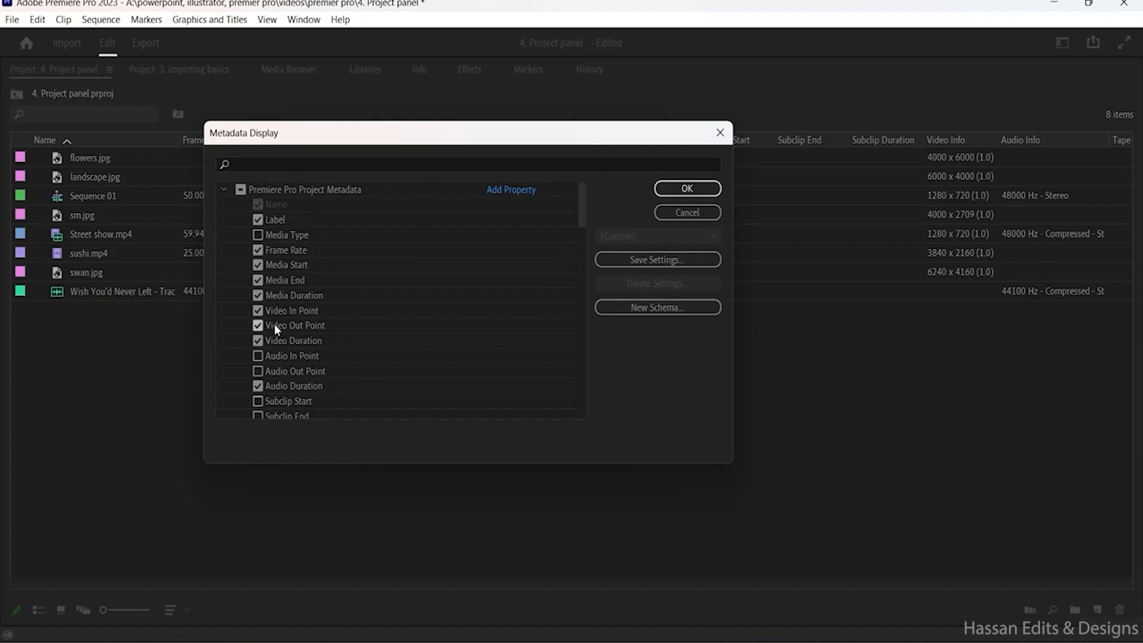
# - Disable the Video In Point and Video Out Point columns, enable Media Type, and apply the metadata display settings
pyautogui.click(288, 311)
pyautogui.moveTo(308, 137); pyautogui.dragTo(409, 136)
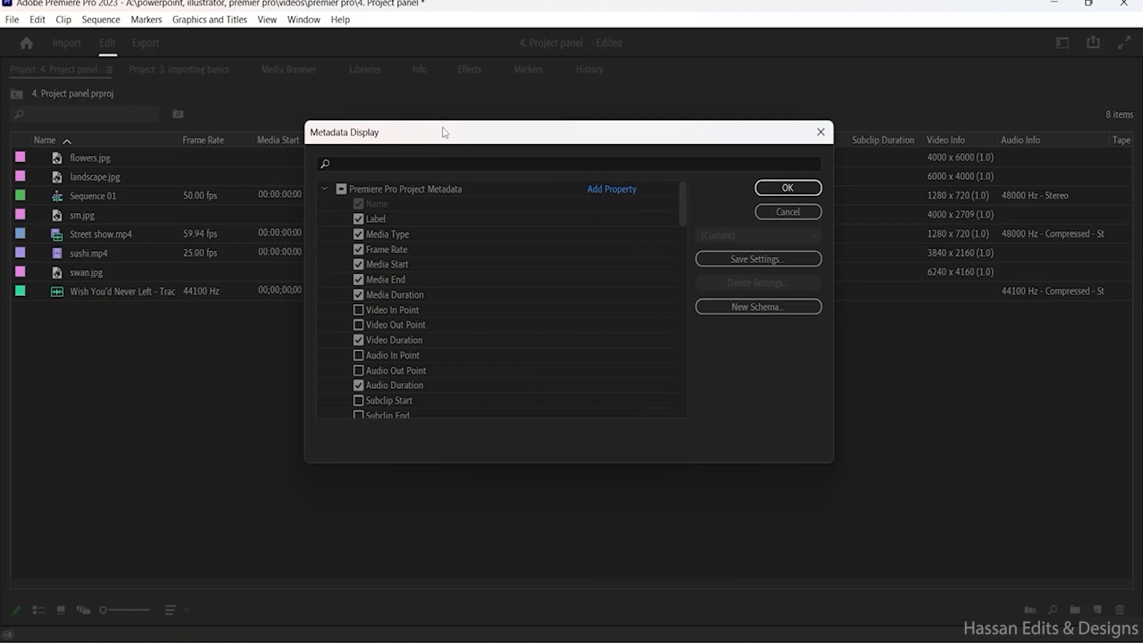
pyautogui.moveTo(441, 129); pyautogui.dragTo(360, 120)
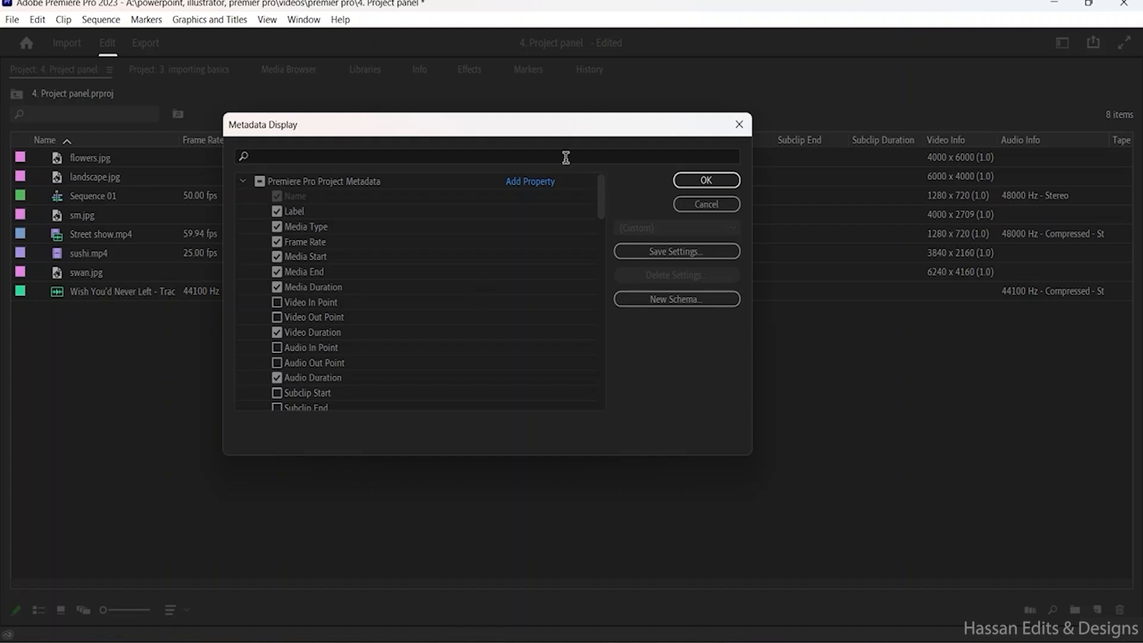
pyautogui.click(698, 184)
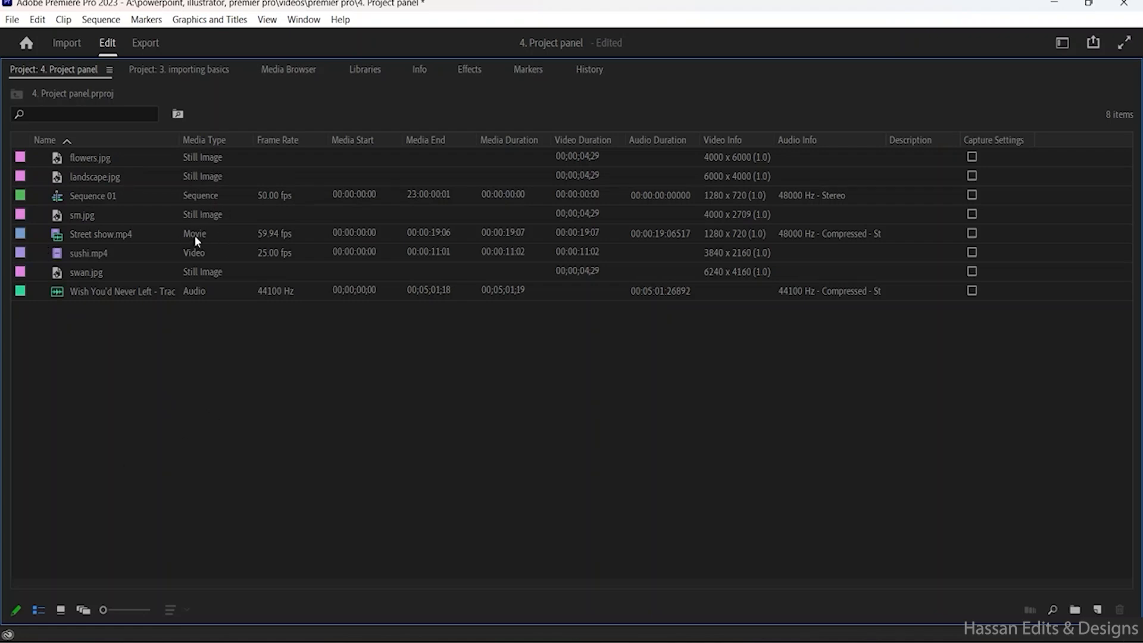
# - Sort the project items by media type in ascending order
pyautogui.click(209, 139)
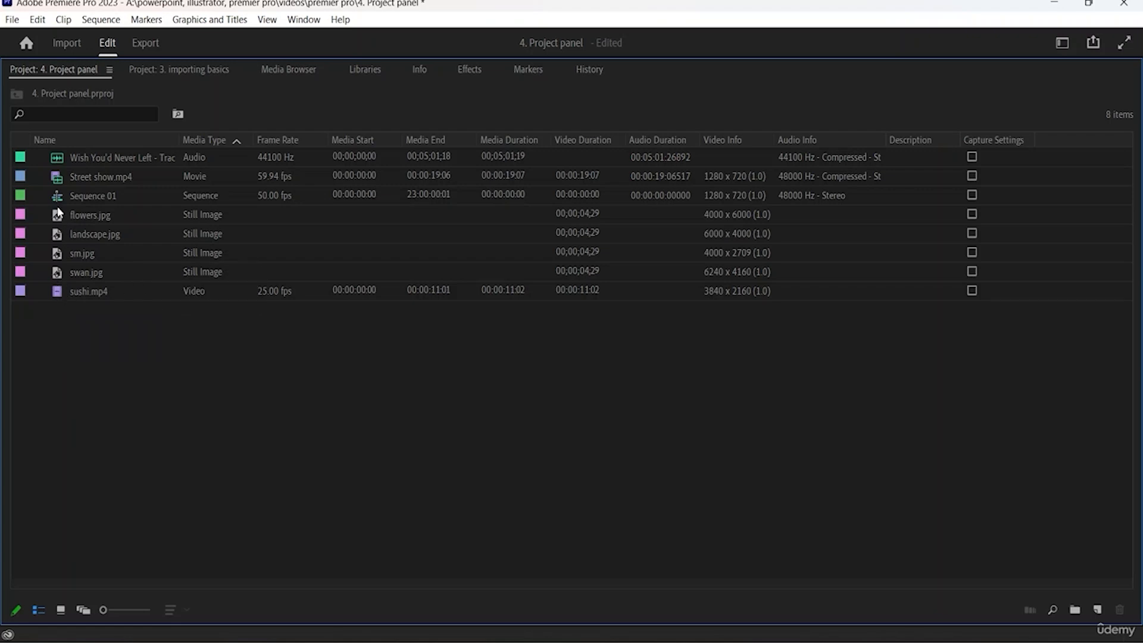
pyautogui.moveTo(58, 183)
# - Create a new bin named "video" in the project
pyautogui.rightClick(95, 357)
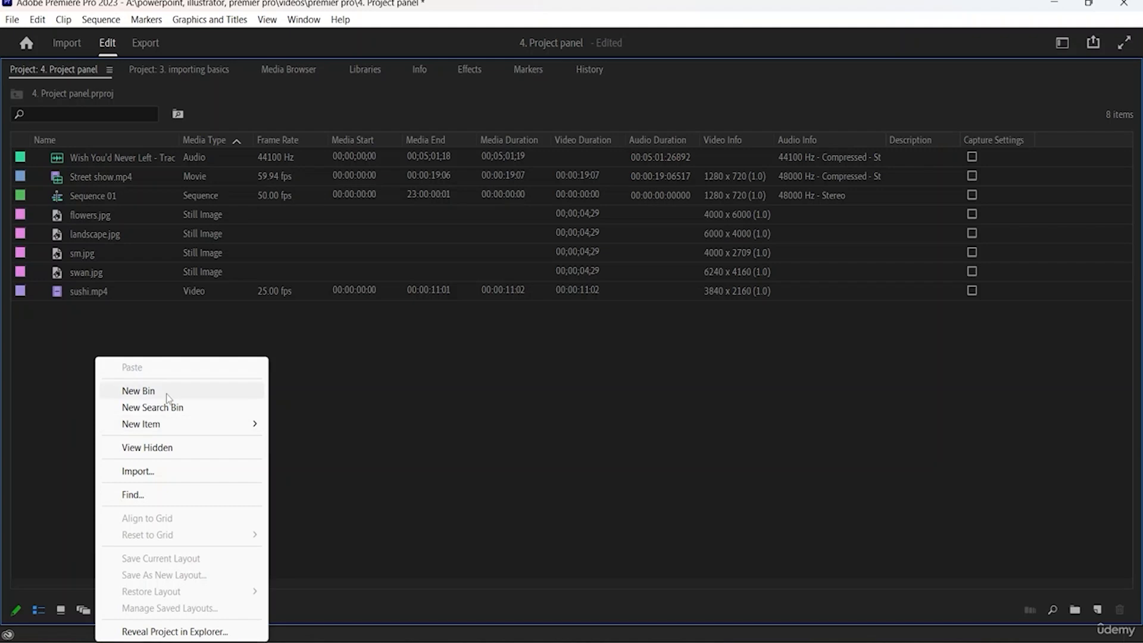
pyautogui.click(138, 390)
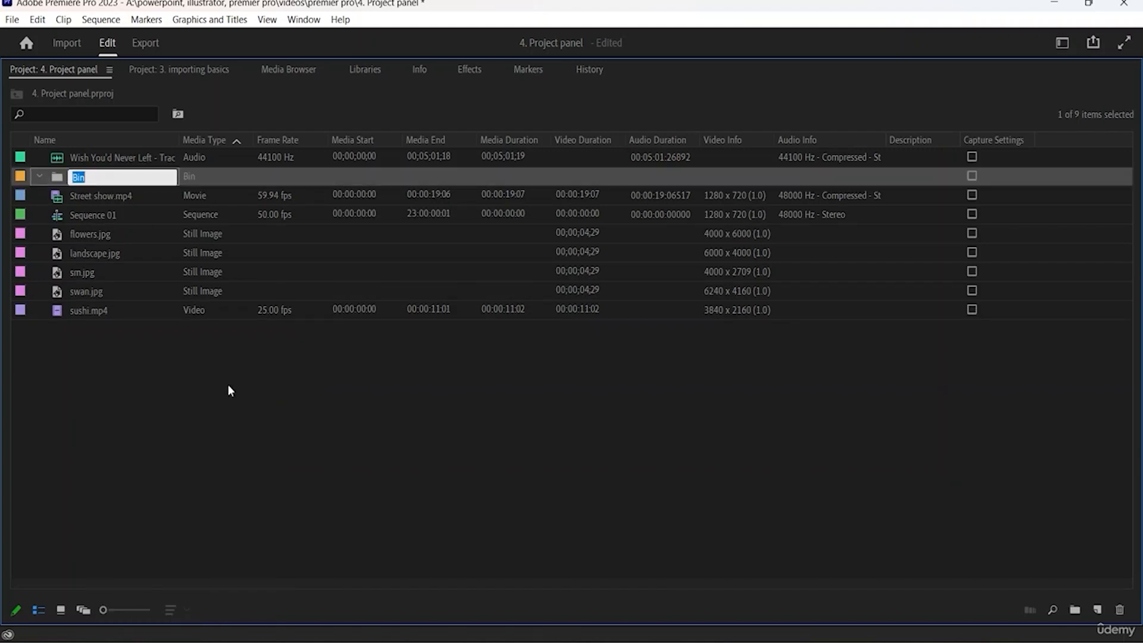
pyautogui.write('video')
pyautogui.press('Tab')
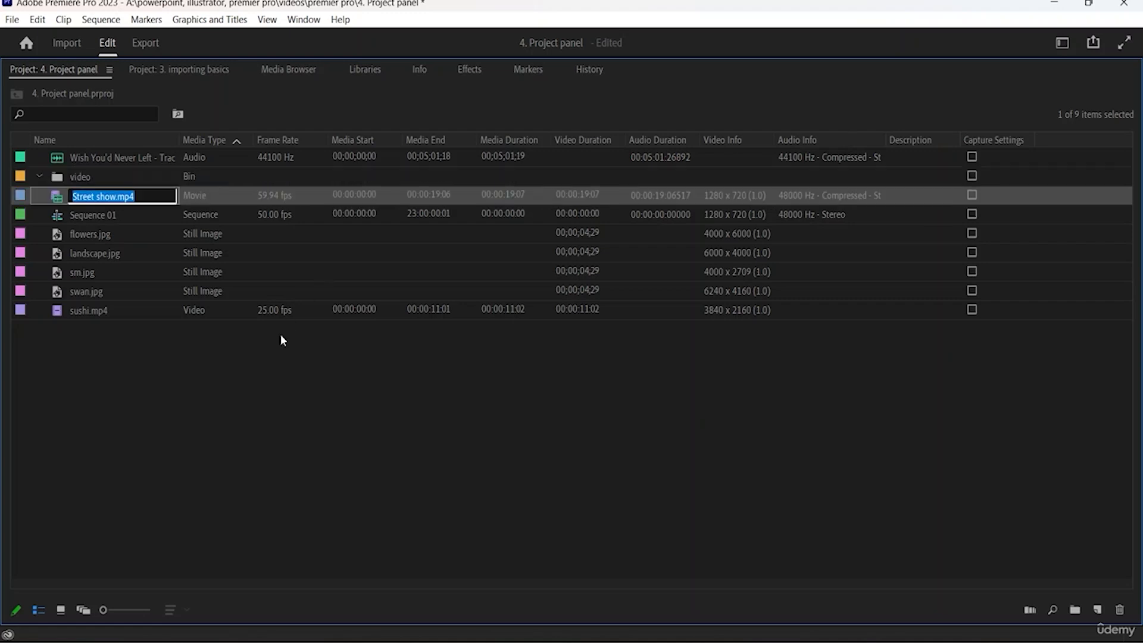
pyautogui.click(281, 334)
# - Move sushi.mp4 into the video bin, and collapse and re-expand the bin to check its contents
pyautogui.click(76, 314)
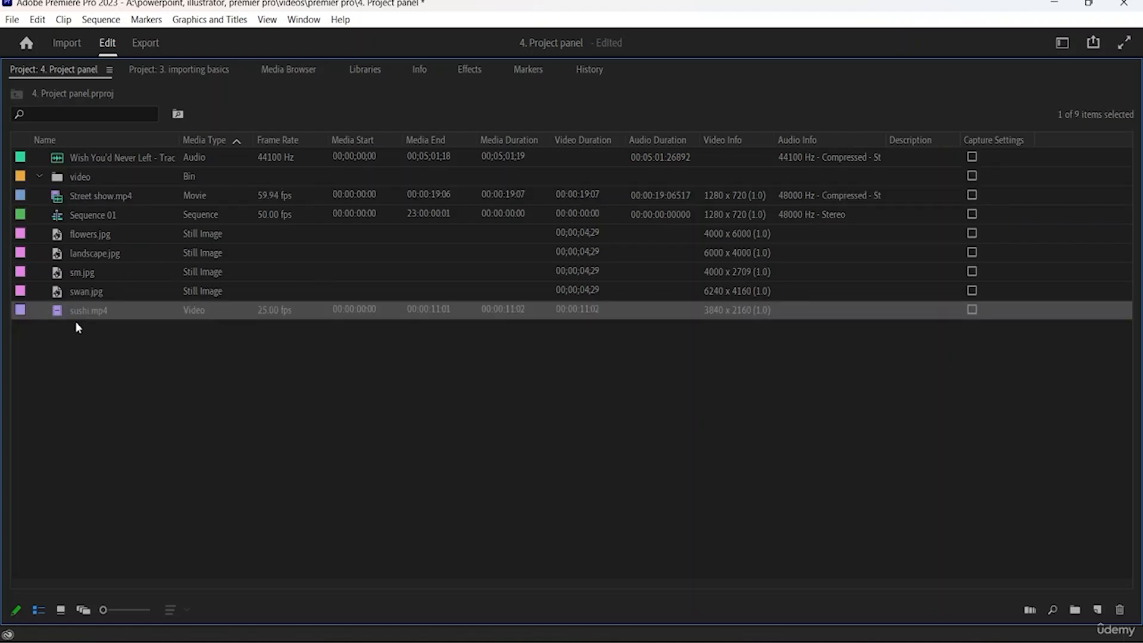
pyautogui.moveTo(80, 176); pyautogui.dragTo(81, 177)
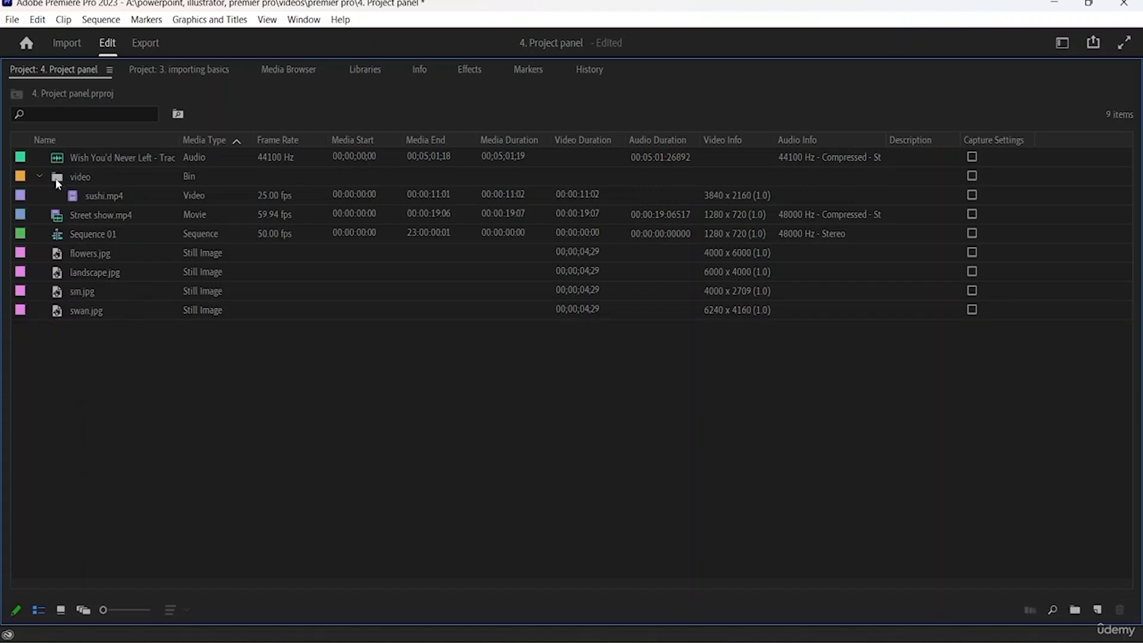
pyautogui.click(39, 177)
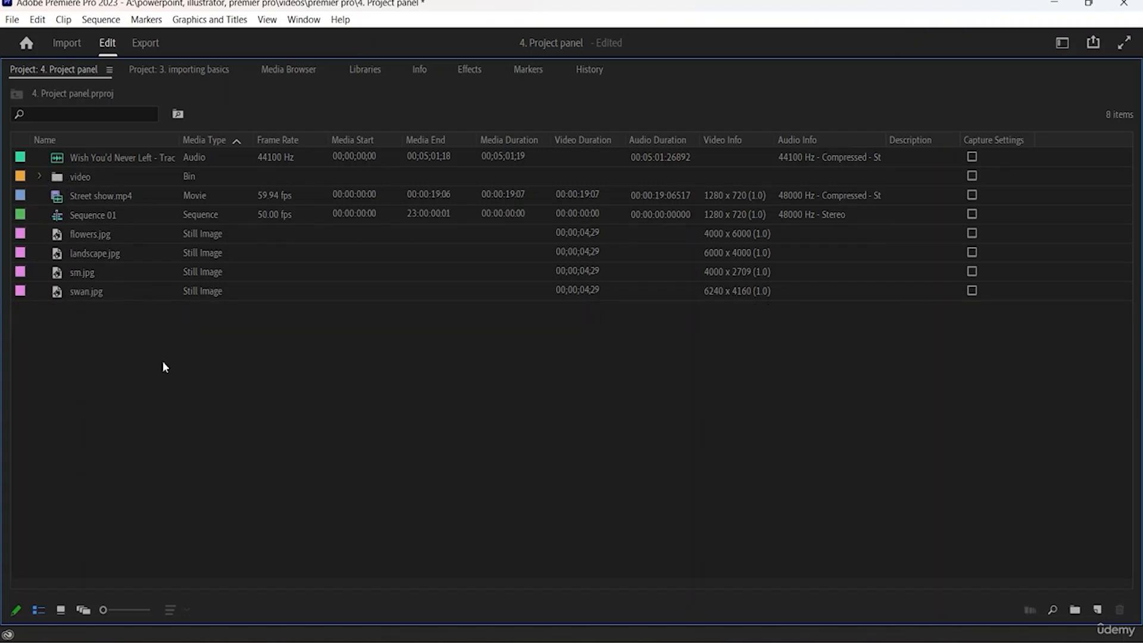
pyautogui.click(39, 176)
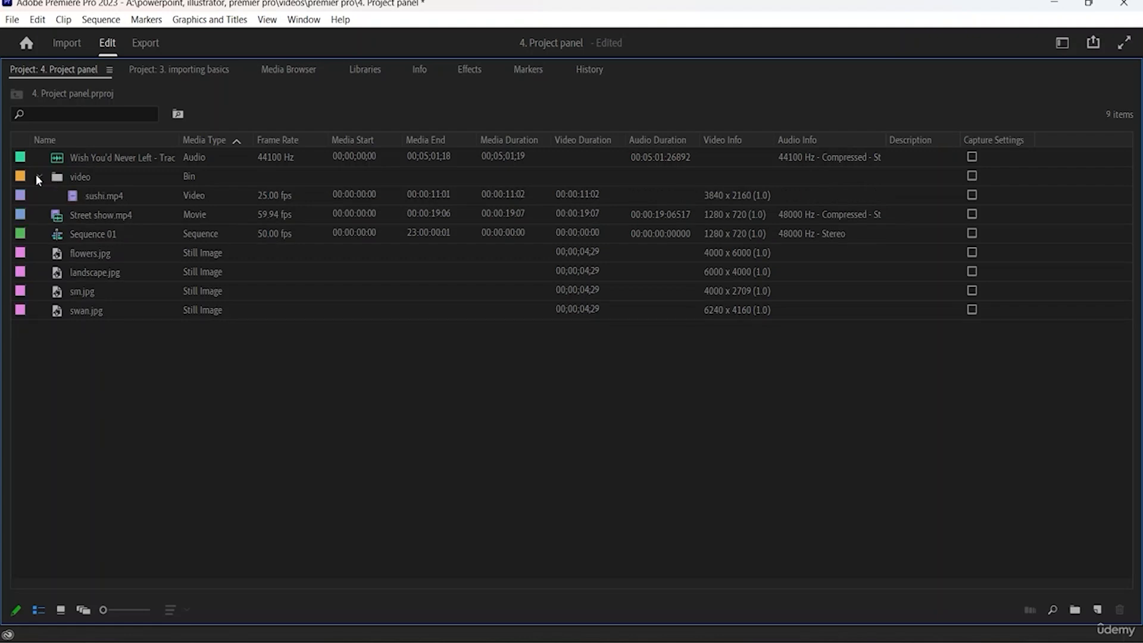
pyautogui.click(70, 176)
pyautogui.click(99, 194)
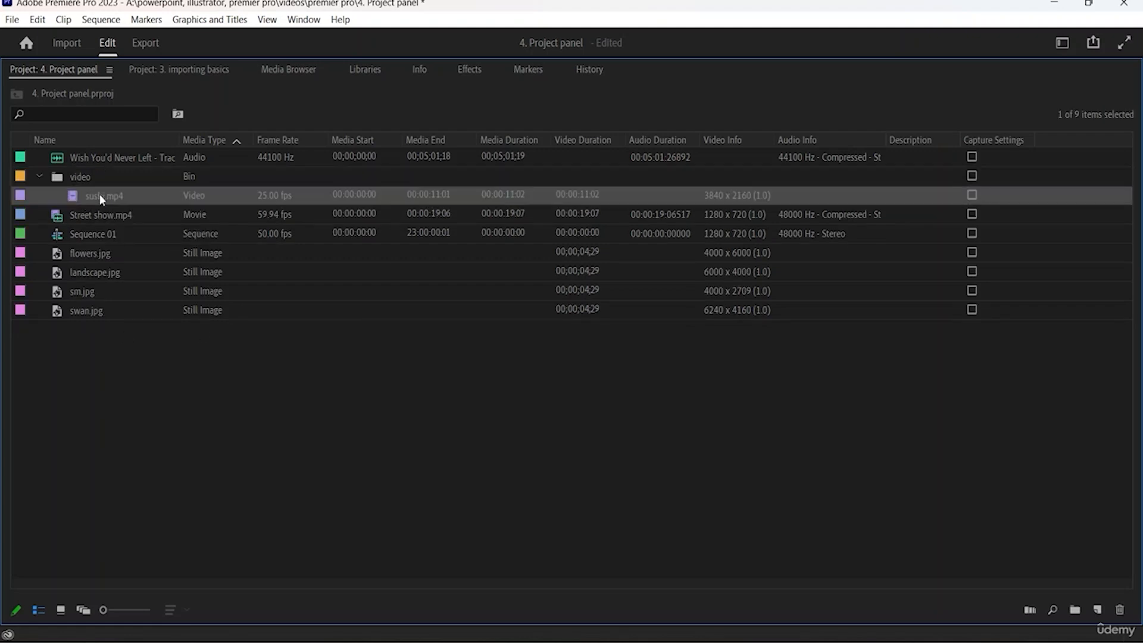
pyautogui.click(92, 178)
pyautogui.doubleClick(106, 192)
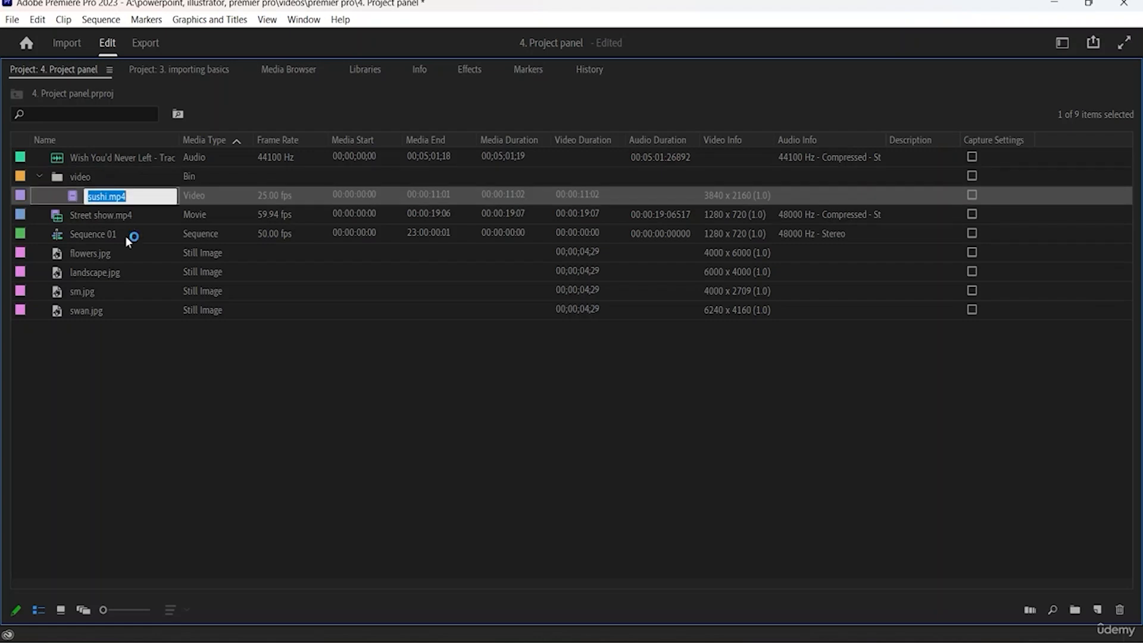
pyautogui.click(177, 387)
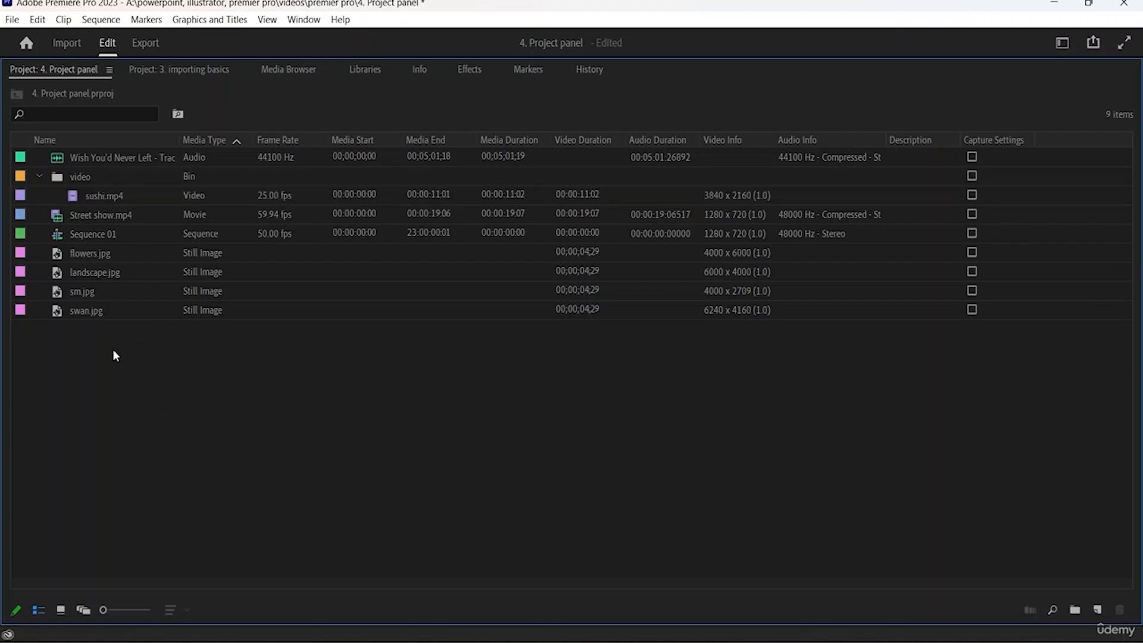
# - Create a bin named "photos" from the four still images flowers.jpg, landscape.jpg, sm.jpg and swan.jpg
pyautogui.moveTo(113, 350); pyautogui.dragTo(72, 246)
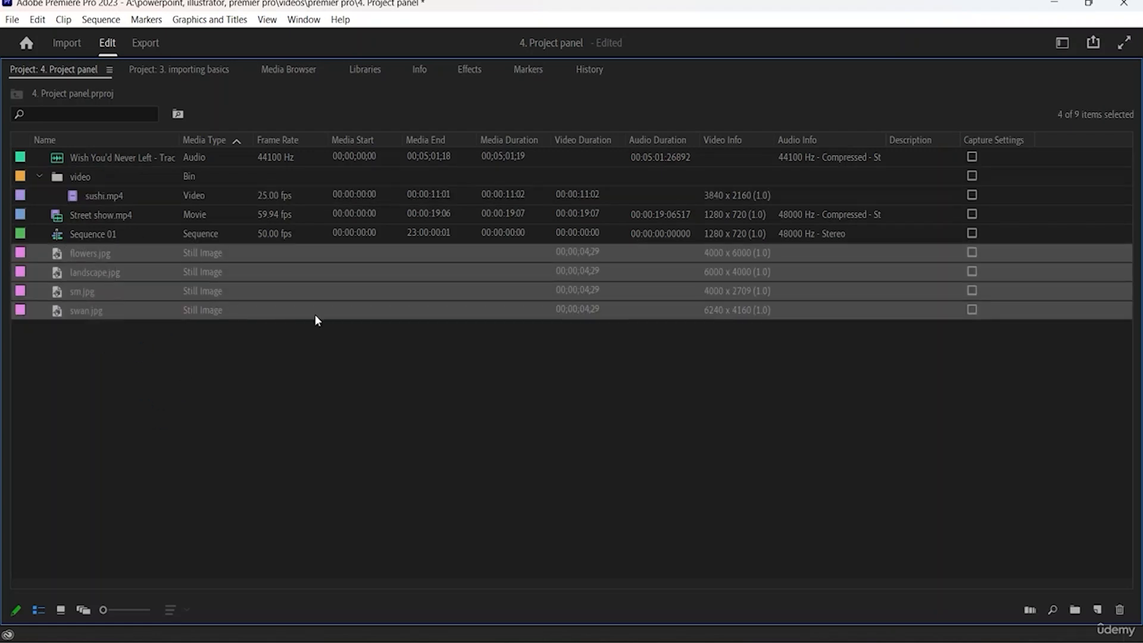
pyautogui.rightClick(146, 260)
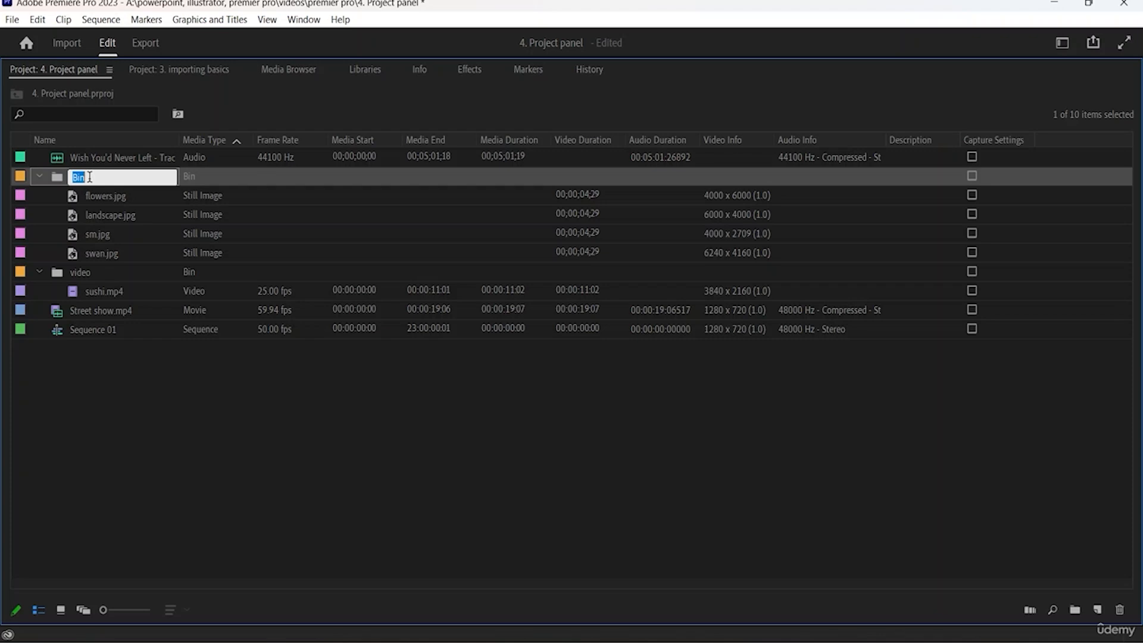
pyautogui.write('photos')
pyautogui.press('Tab')
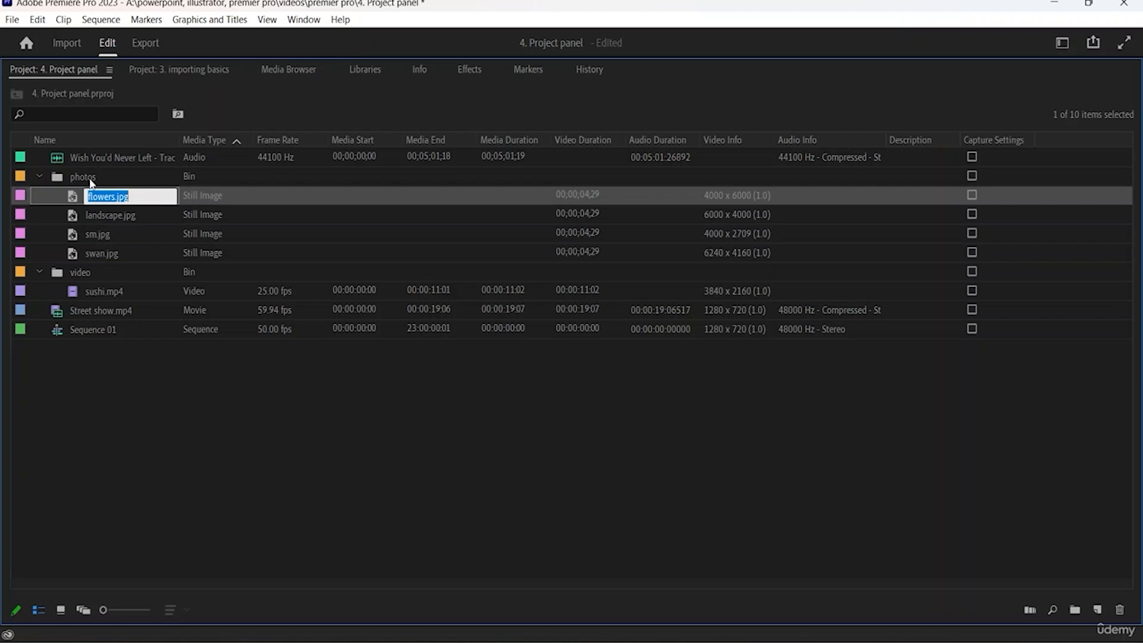
pyautogui.click(149, 369)
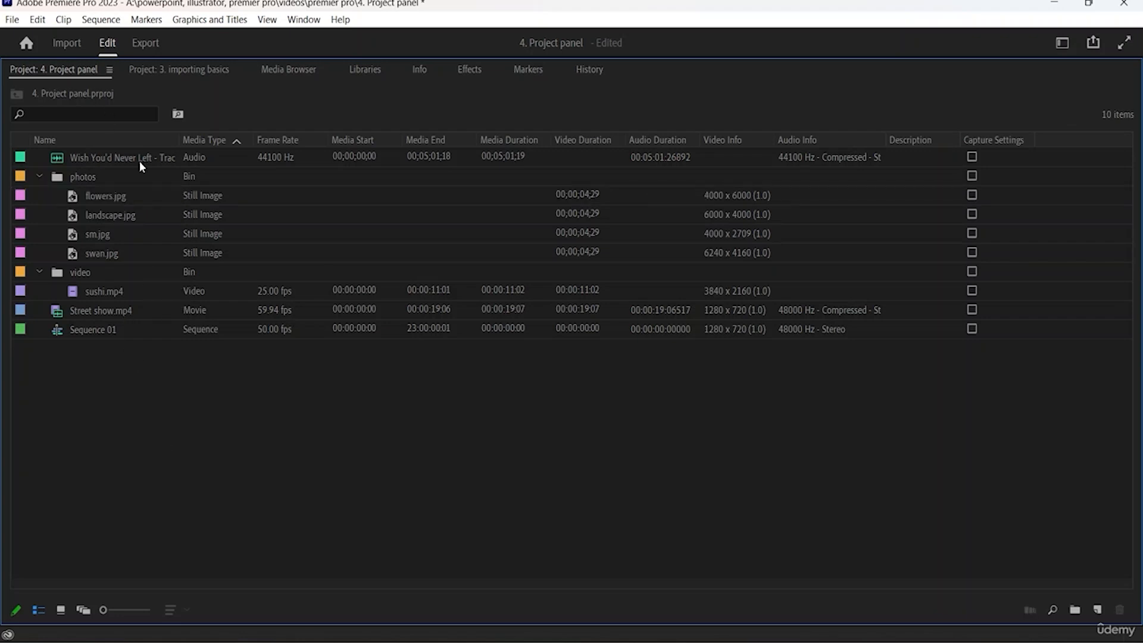
# - Open the photos bin in its own panel to view its contents, close it, and return to the 4. Project panel project
pyautogui.doubleClick(124, 177)
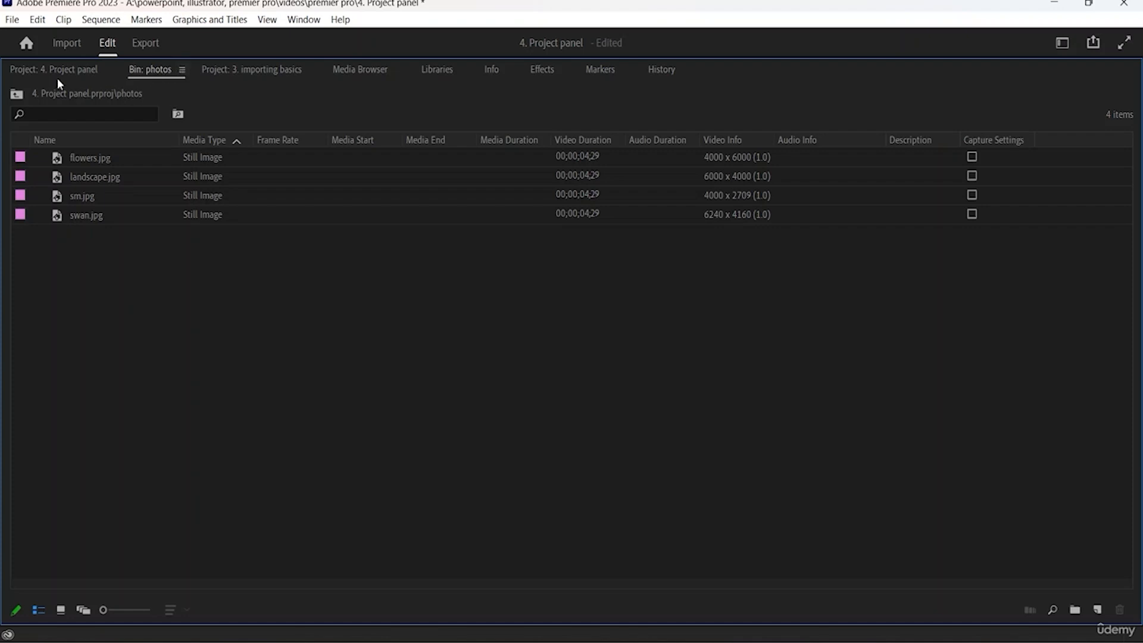
pyautogui.click(182, 70)
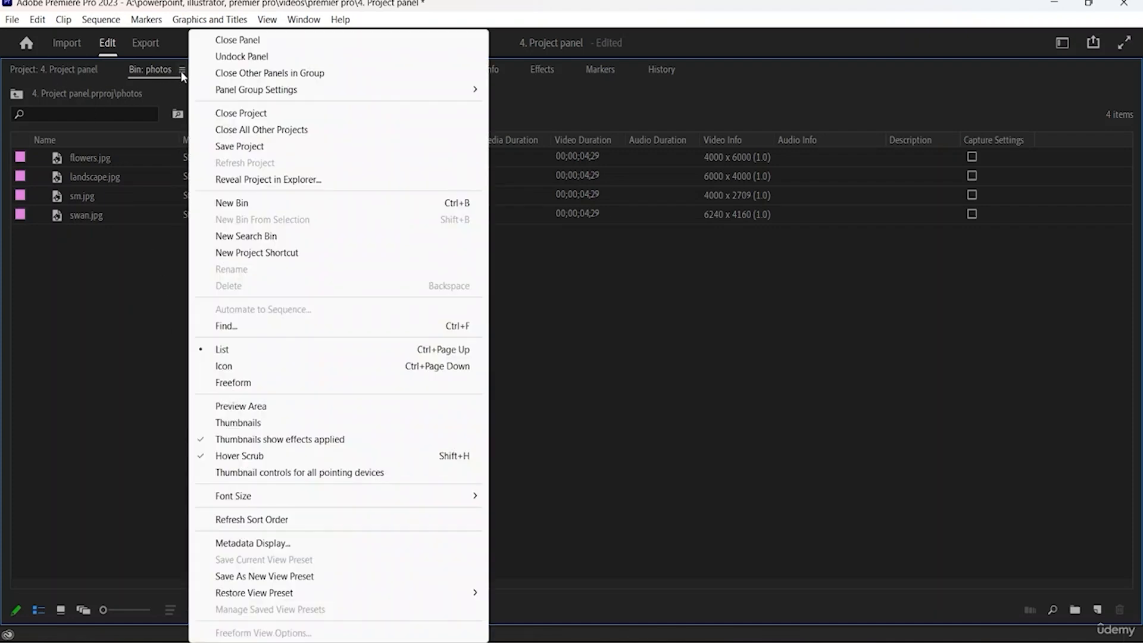
pyautogui.click(225, 40)
pyautogui.click(76, 70)
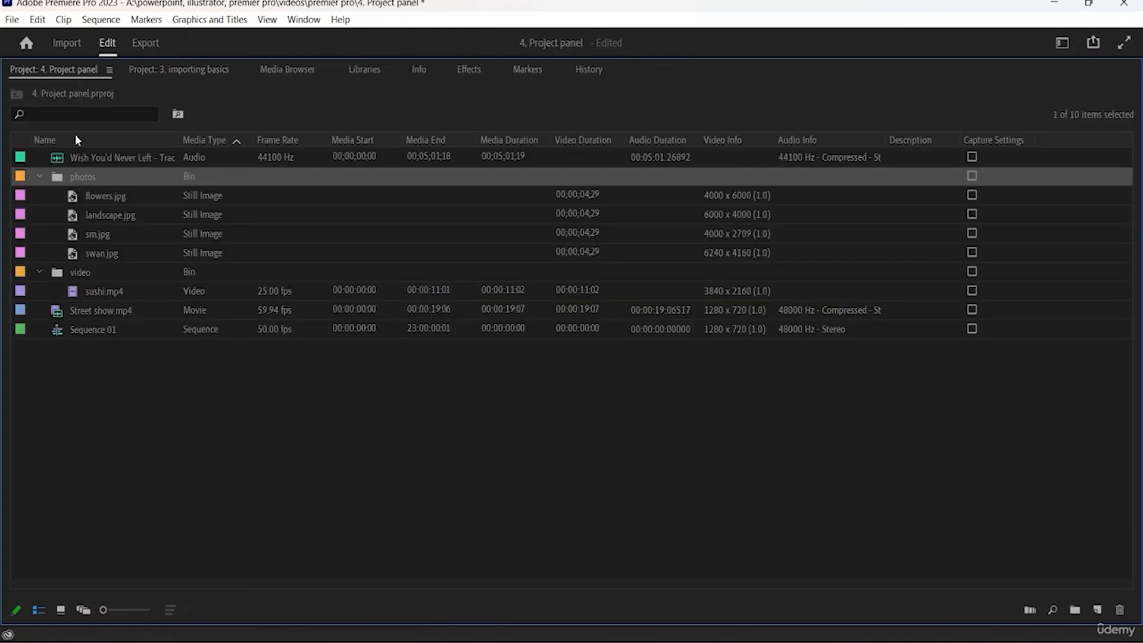
# - Collapse the photos and video bins in the project list
pyautogui.click(39, 176)
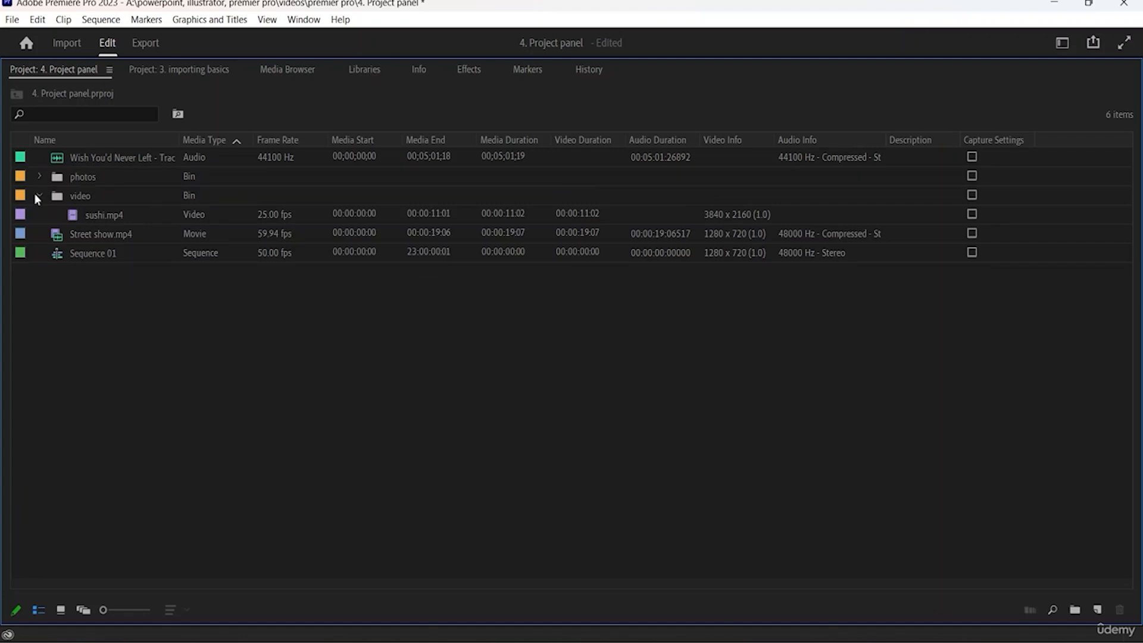
pyautogui.click(39, 196)
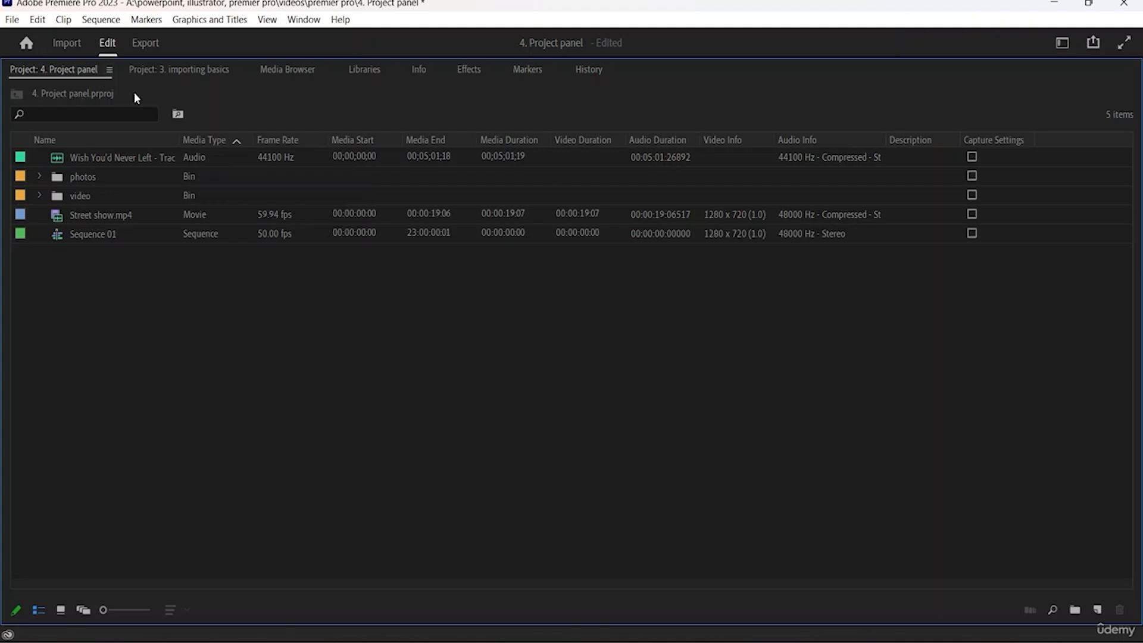
# - Start a Find search in the 4. Project panel project and set its first criterion to the Name column
pyautogui.click(111, 70)
pyautogui.click(96, 73)
pyautogui.click(109, 70)
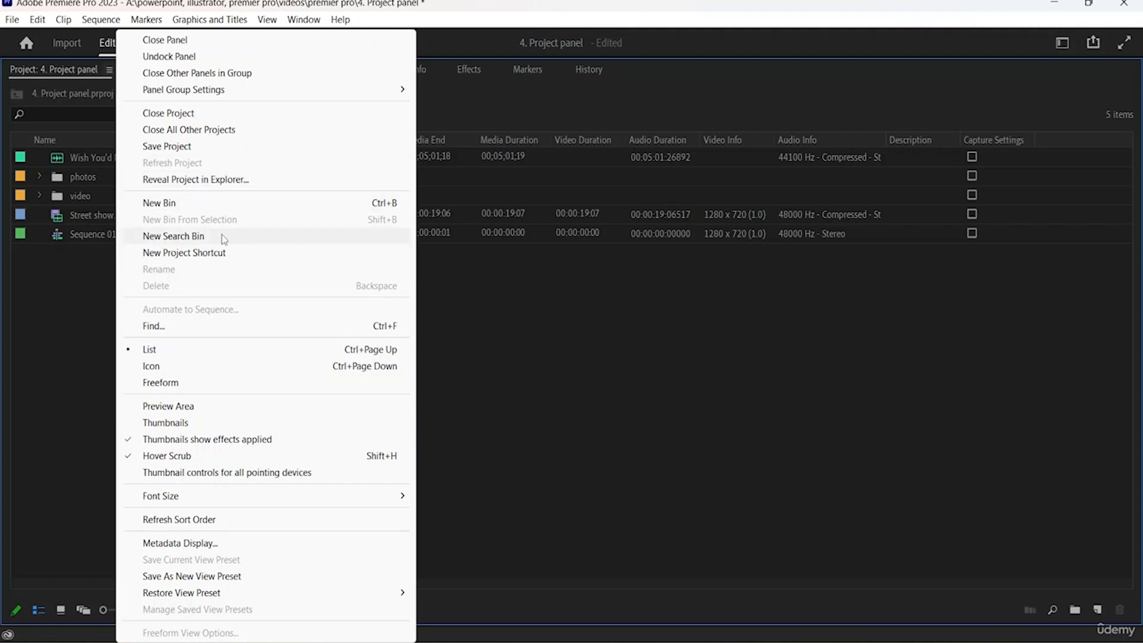
pyautogui.click(216, 324)
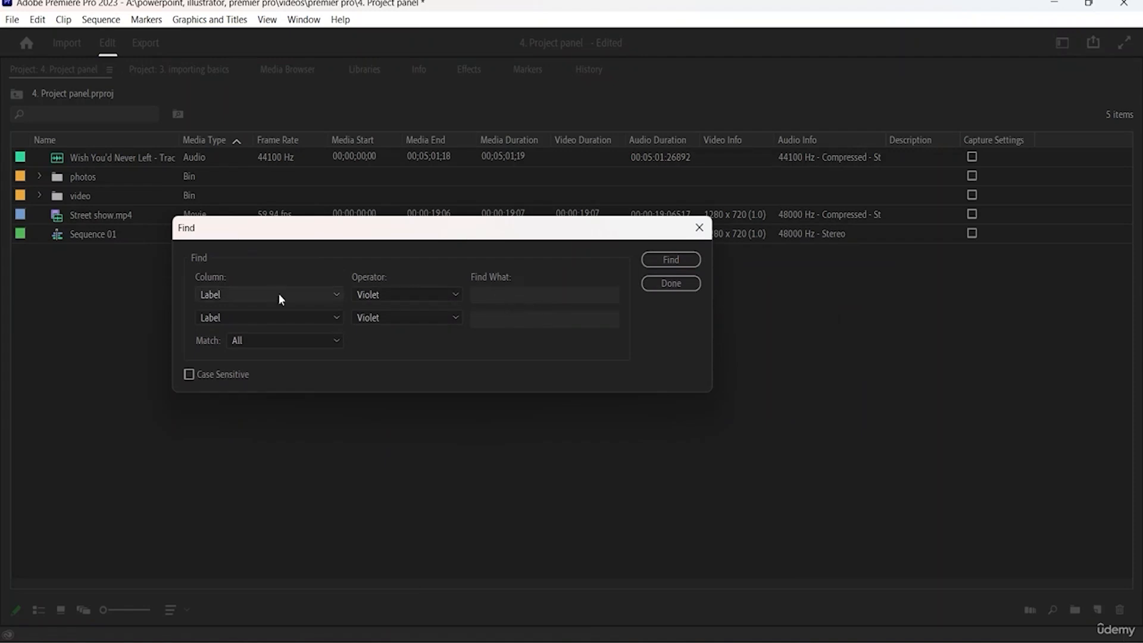
pyautogui.click(278, 294)
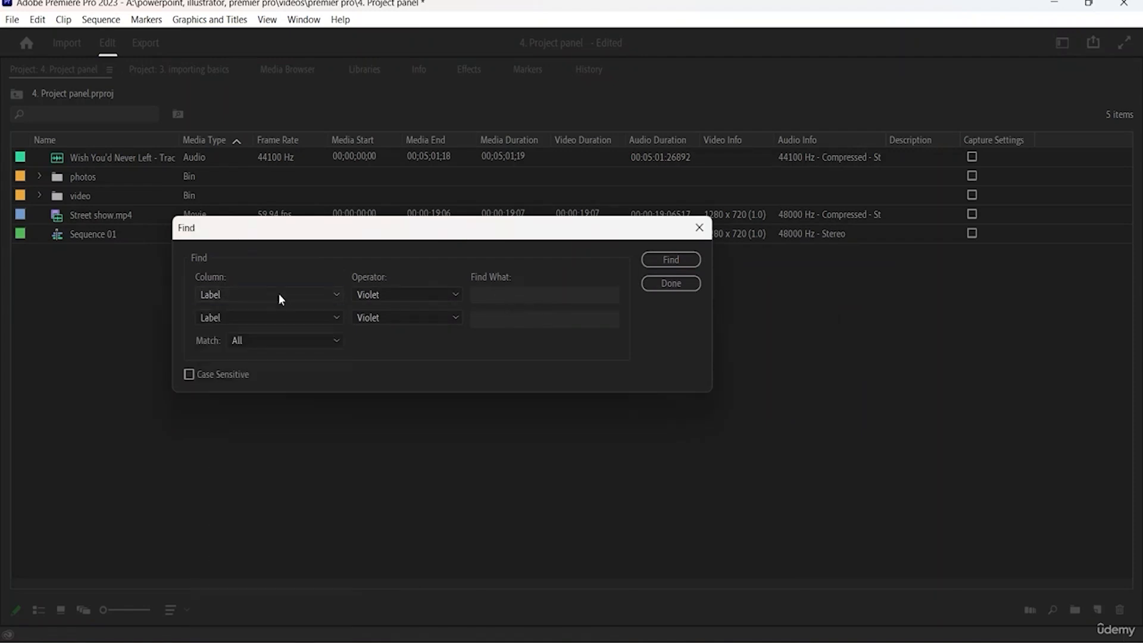
pyautogui.click(329, 296)
pyautogui.click(257, 339)
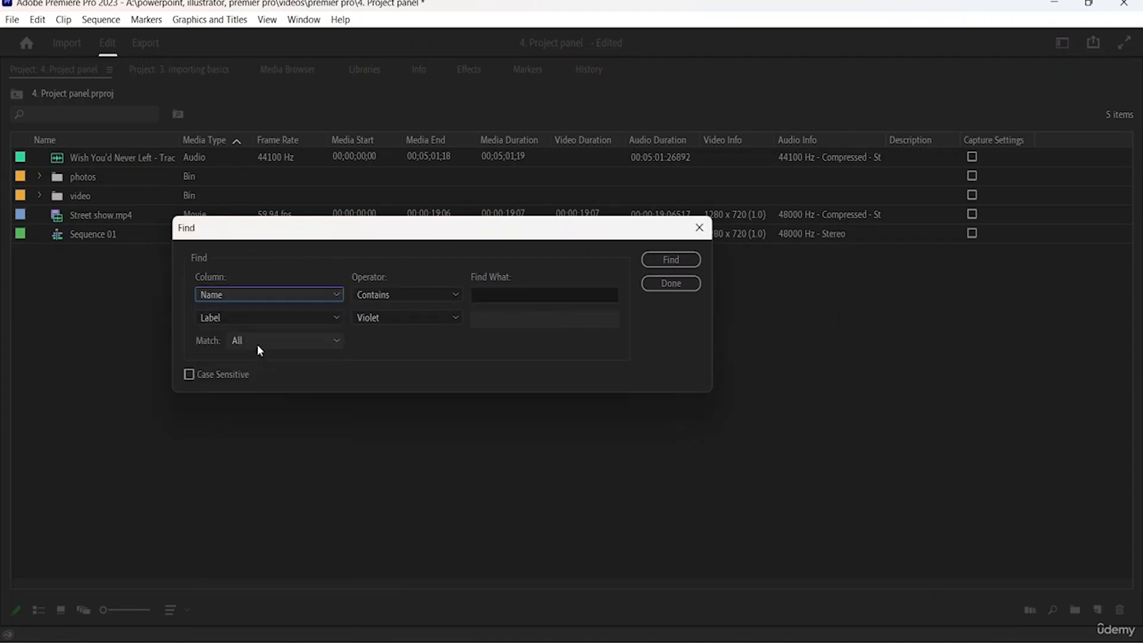
# - Examine the operator choices for the Name criterion and the column and label color choices for the second criterion
pyautogui.click(410, 293)
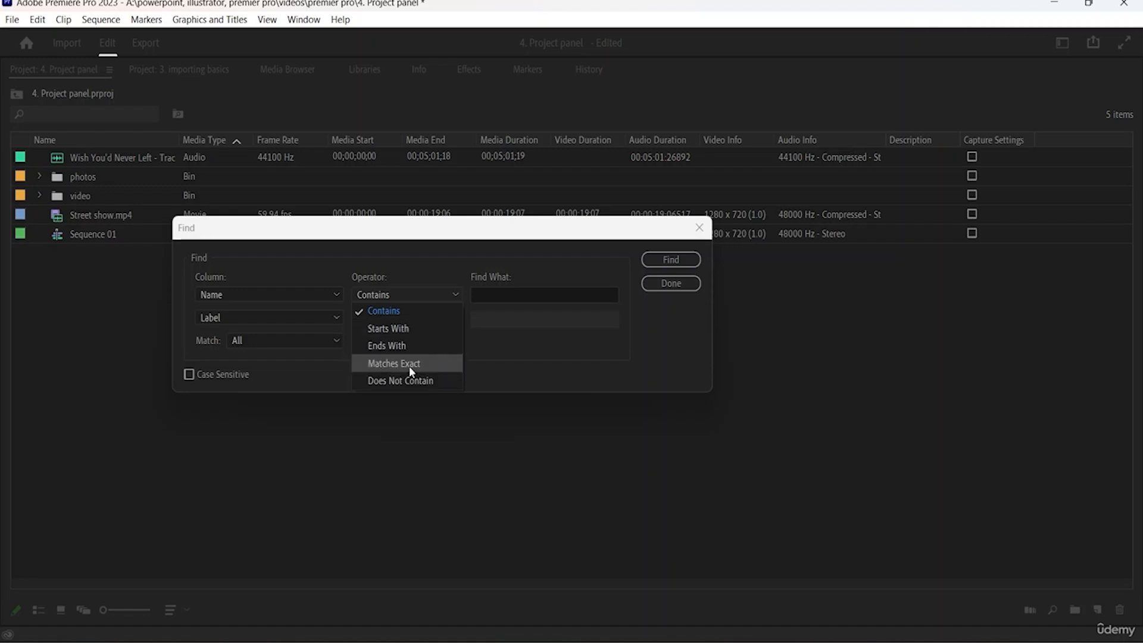
pyautogui.click(303, 348)
pyautogui.click(309, 318)
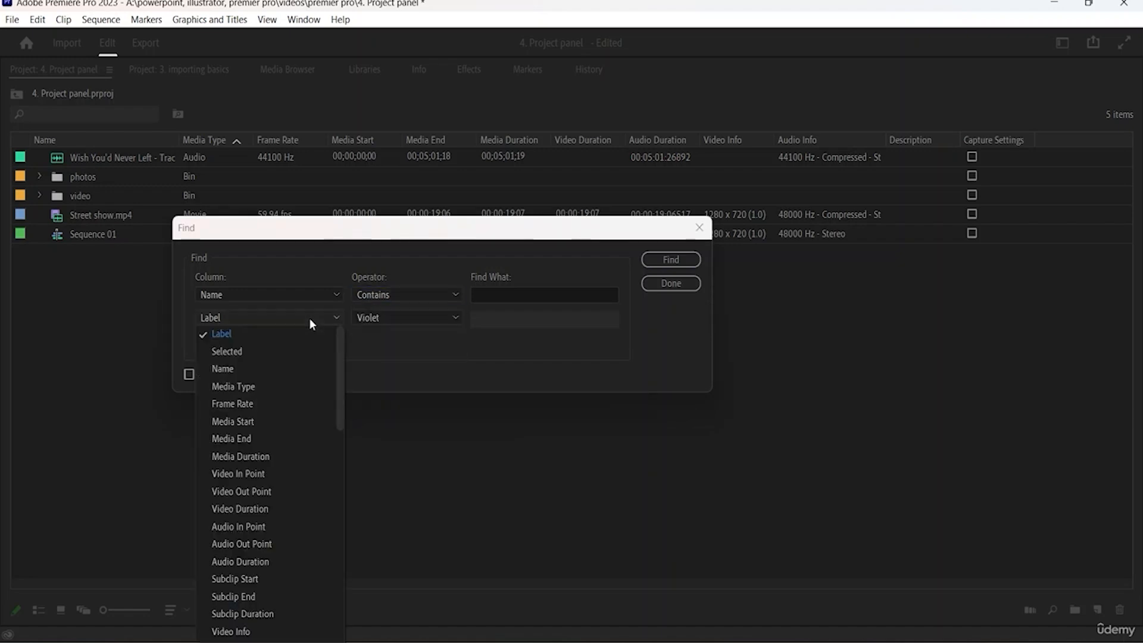
pyautogui.click(310, 318)
pyautogui.click(420, 316)
pyautogui.click(419, 317)
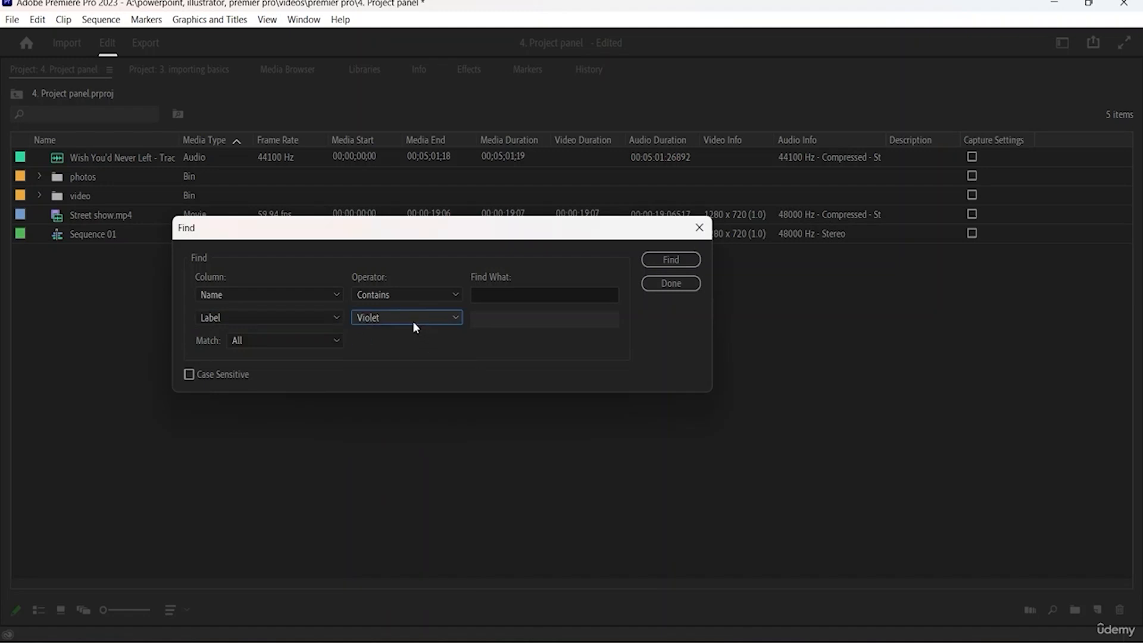
pyautogui.click(412, 320)
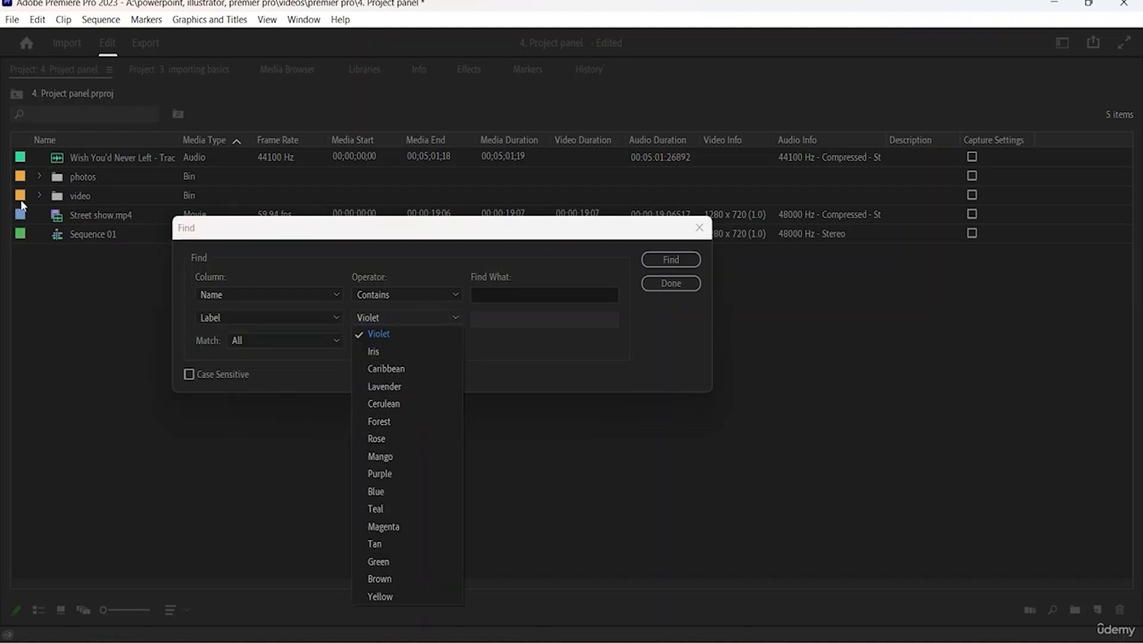
pyautogui.click(566, 388)
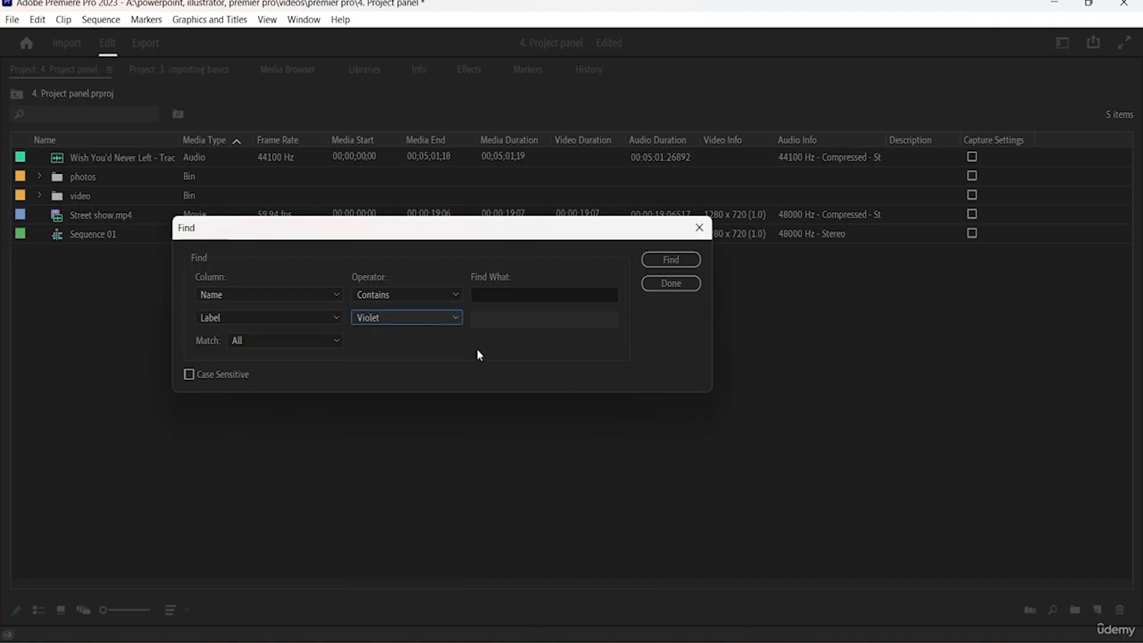
# - Set the search criteria to match Any and try the Case Sensitive option
pyautogui.click(337, 340)
pyautogui.click(299, 374)
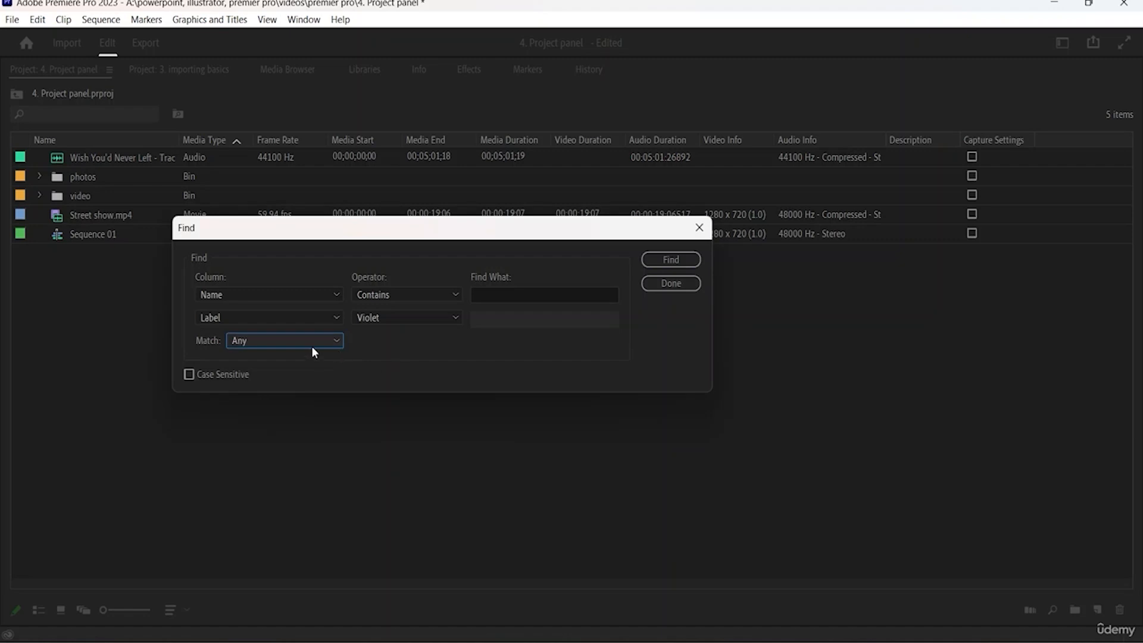
pyautogui.click(217, 375)
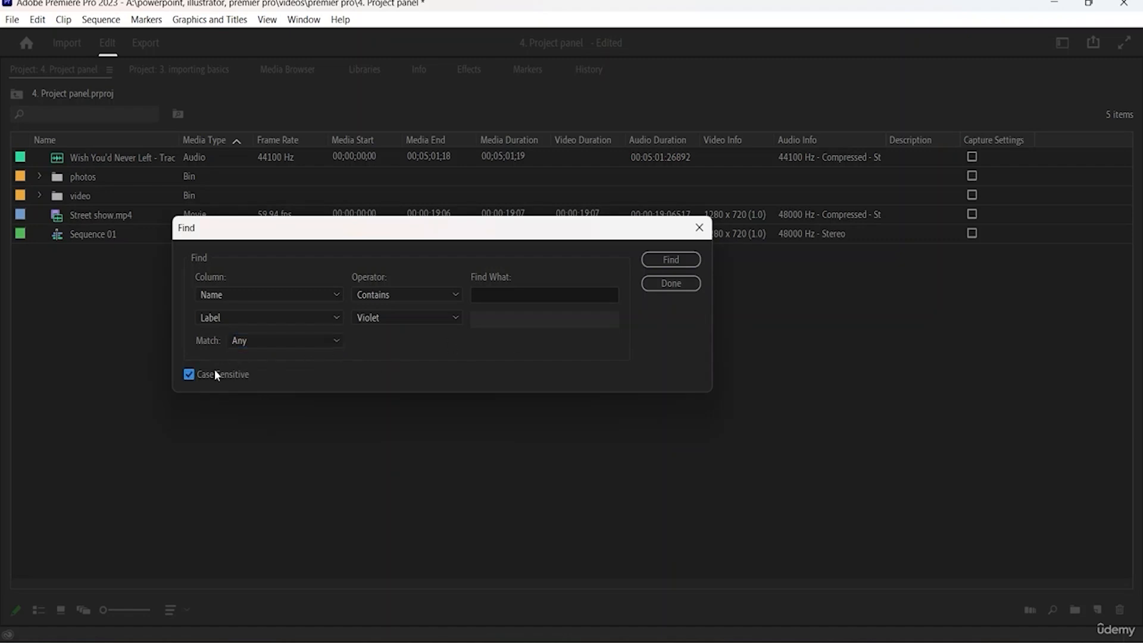
# - Find the item whose name contains "Wish", then close the Find dialog and clear the selection
pyautogui.click(484, 295)
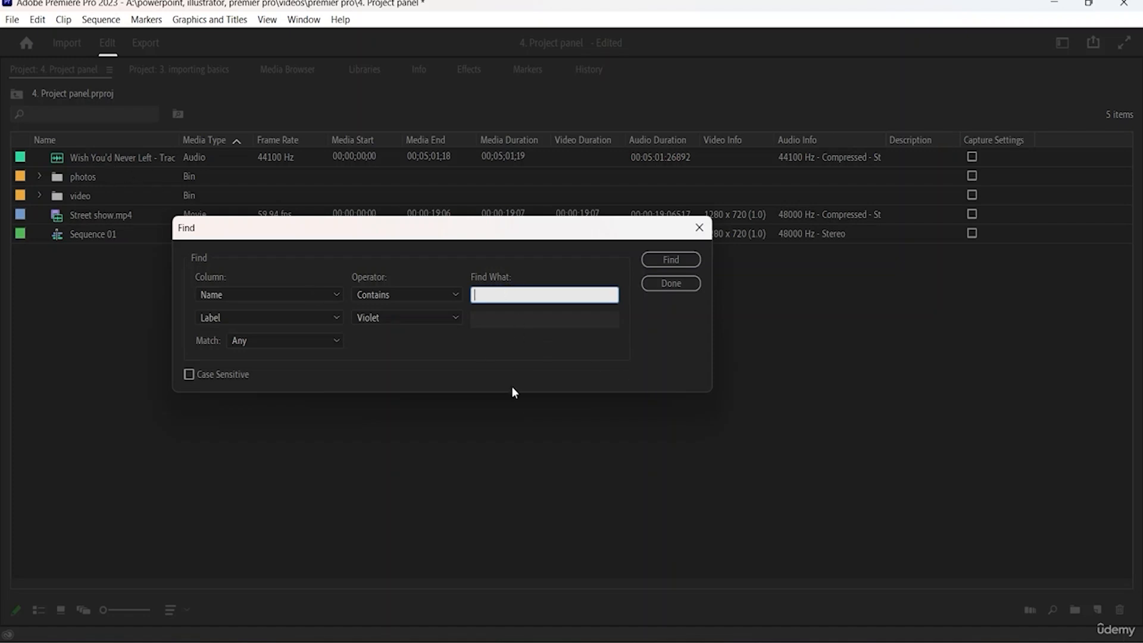
pyautogui.write('Wish')
pyautogui.click(671, 260)
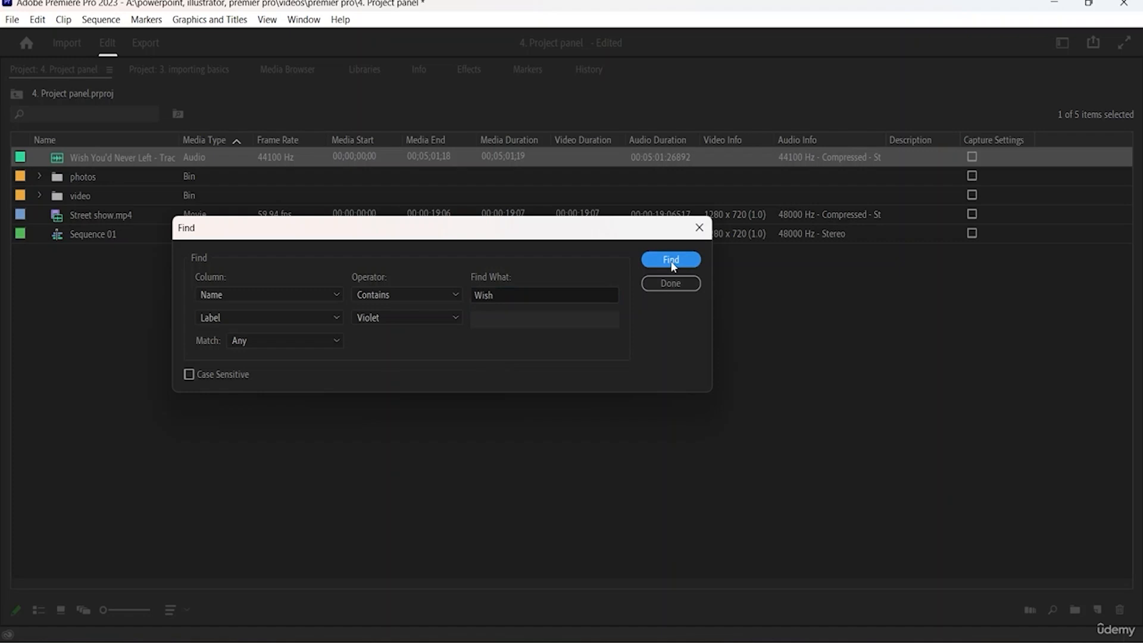
pyautogui.moveTo(508, 237); pyautogui.dragTo(650, 299)
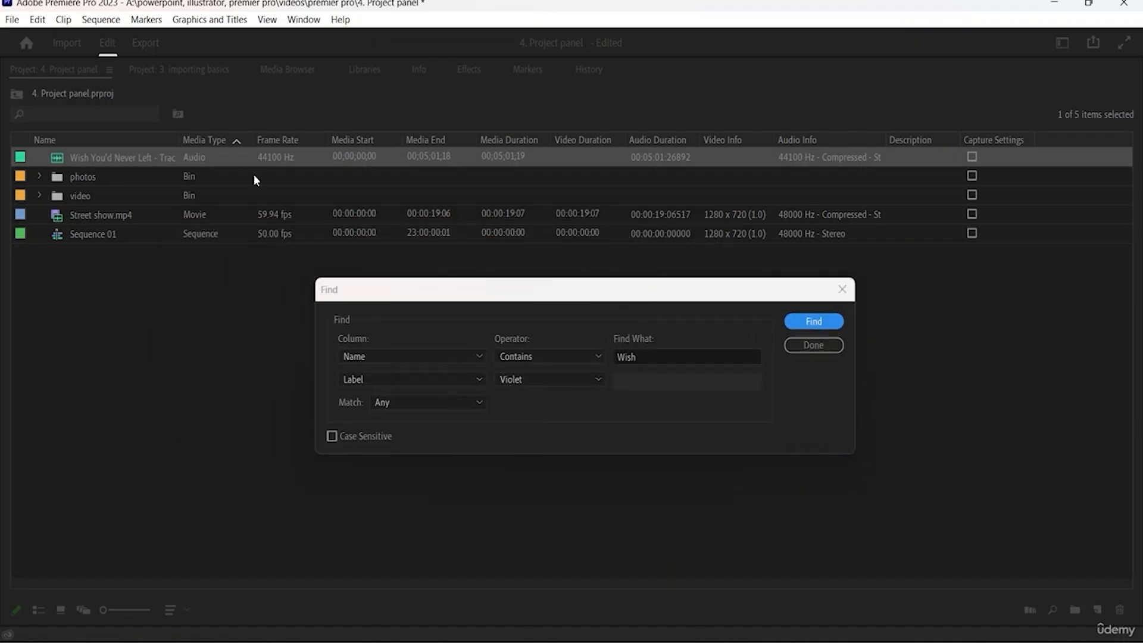
pyautogui.click(820, 349)
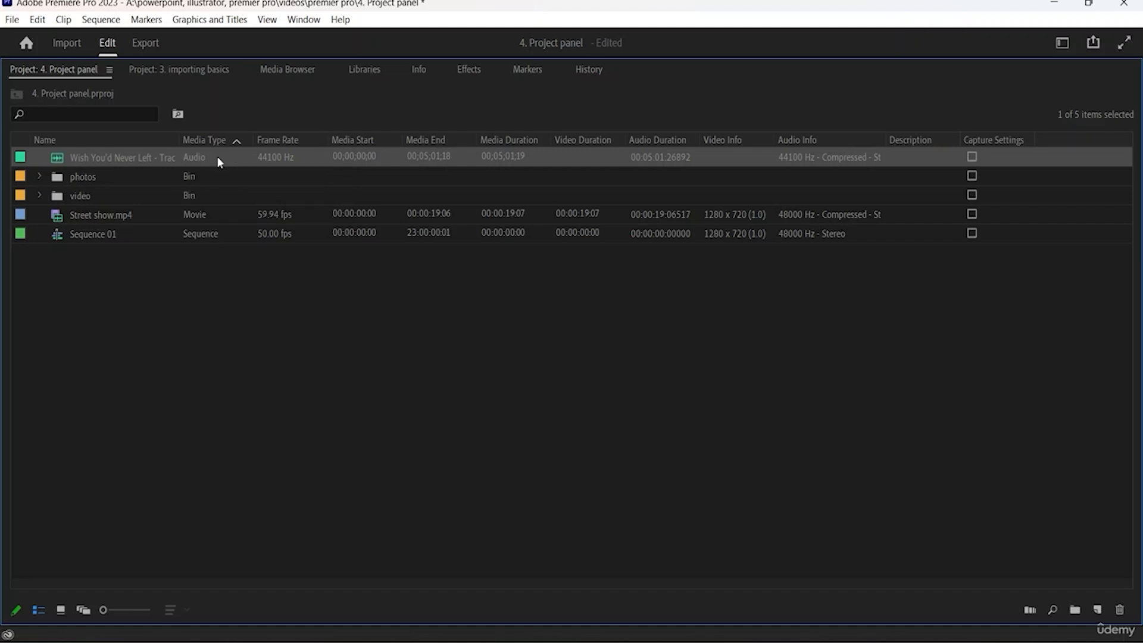
pyautogui.click(262, 374)
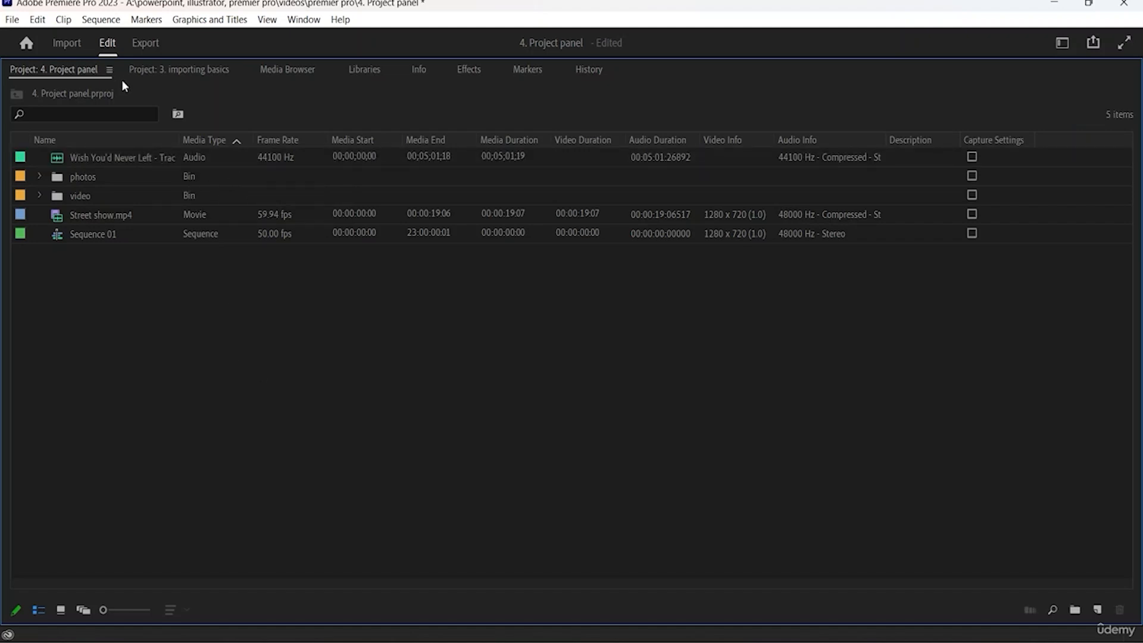
# - View the project items in Icon and Freeform views, then return to List view
pyautogui.click(109, 69)
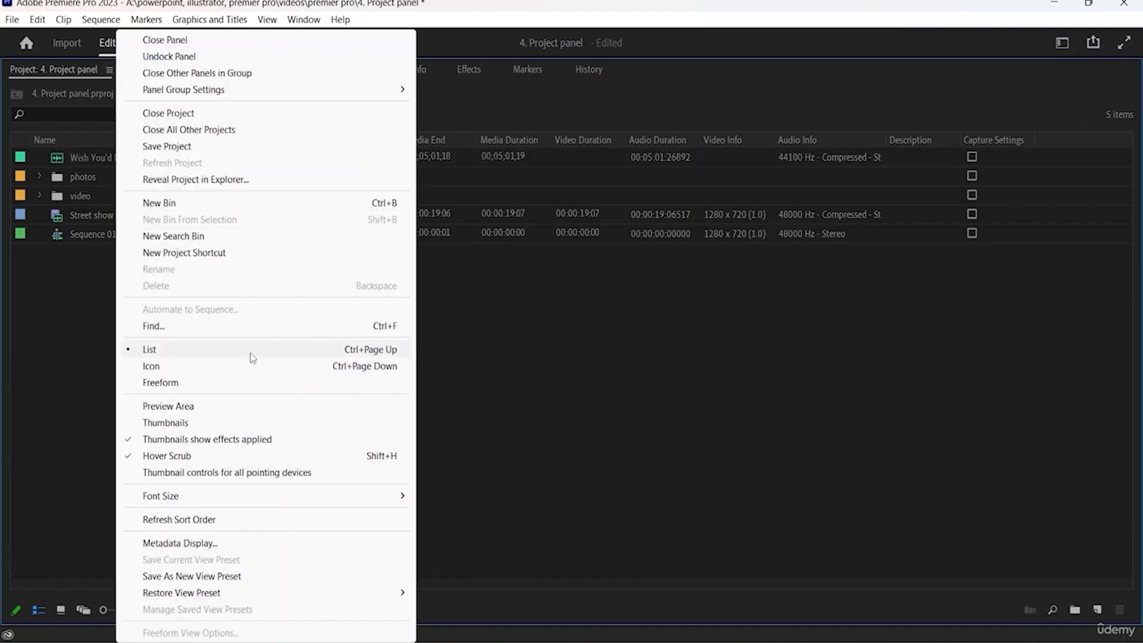
pyautogui.click(217, 373)
pyautogui.click(109, 70)
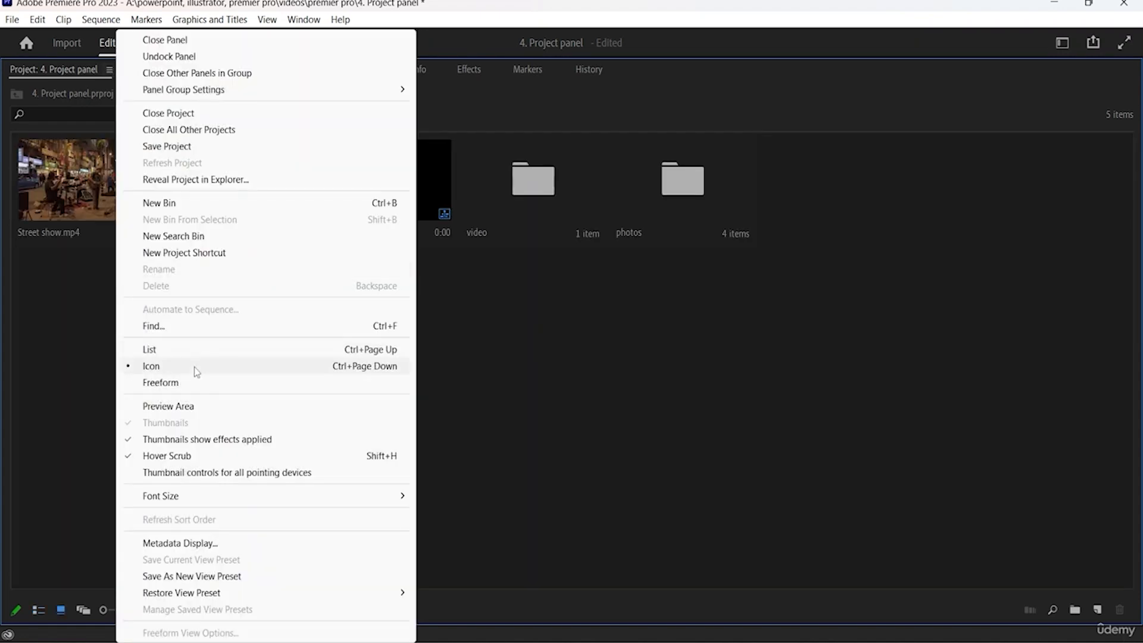
pyautogui.click(181, 382)
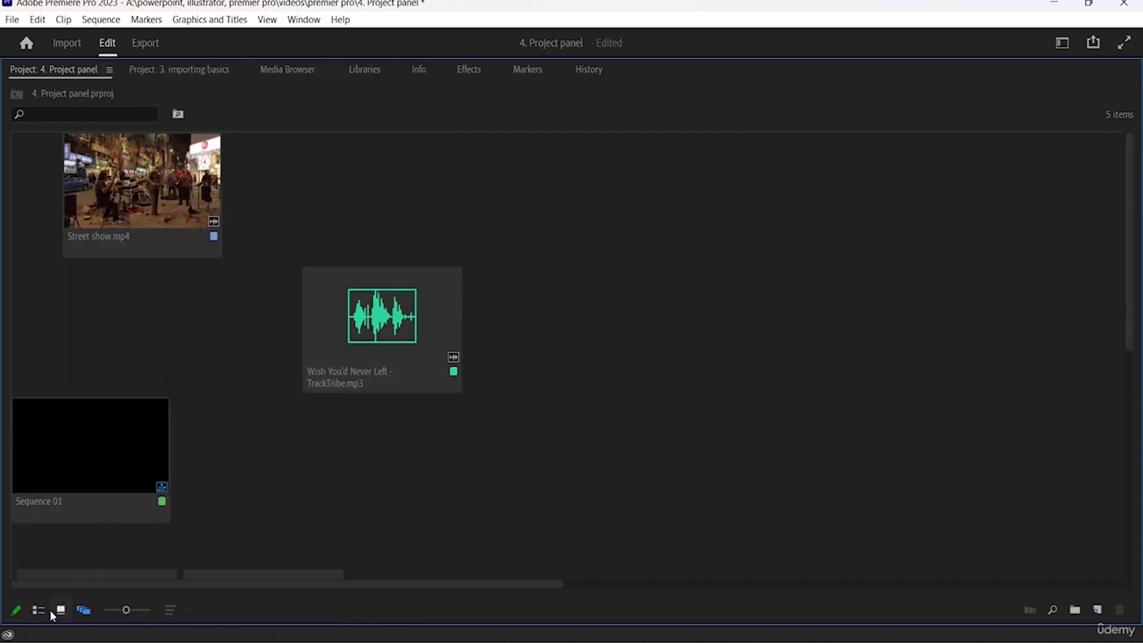
pyautogui.click(45, 611)
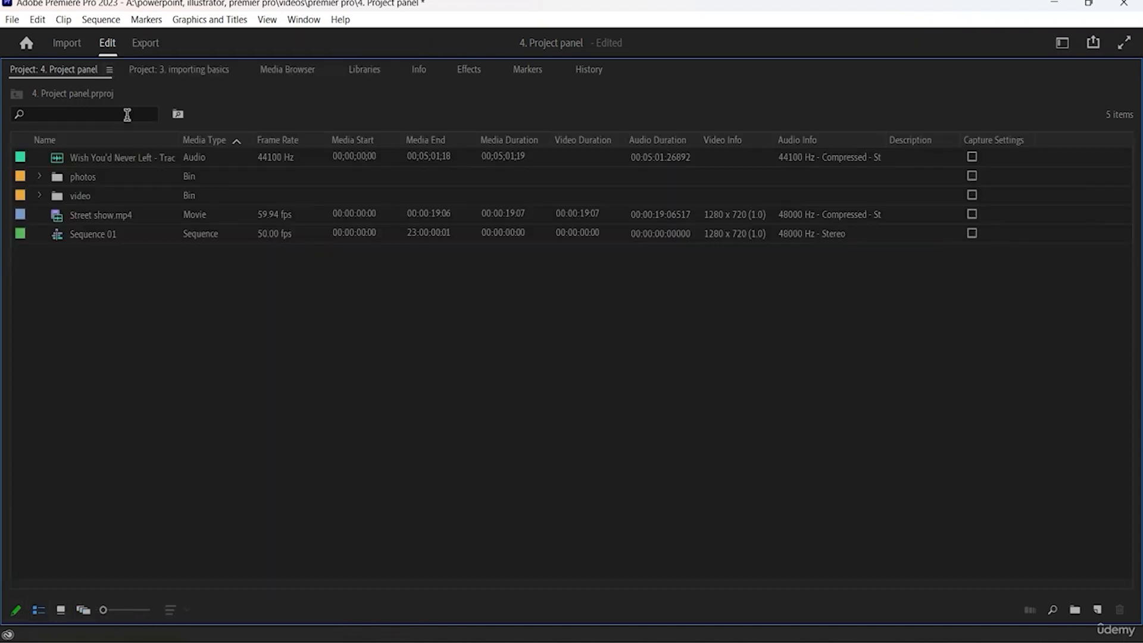
# - Show the Preview Area and select the audio track, both bins, Street show.mp4 and Sequence 01 in turn to preview them
pyautogui.click(109, 70)
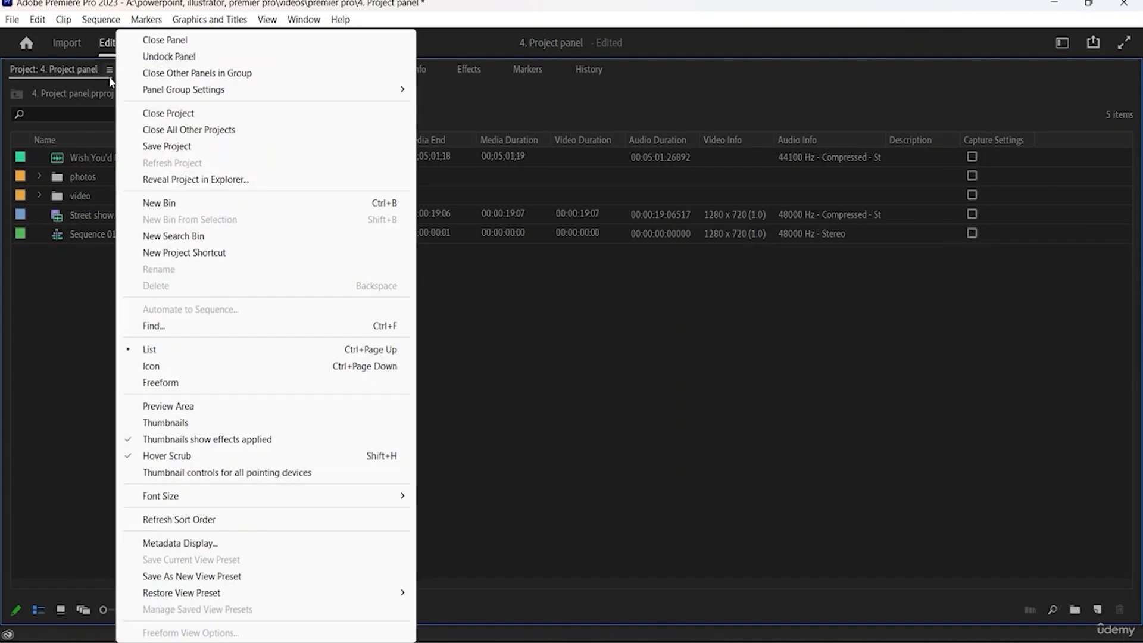
pyautogui.click(187, 411)
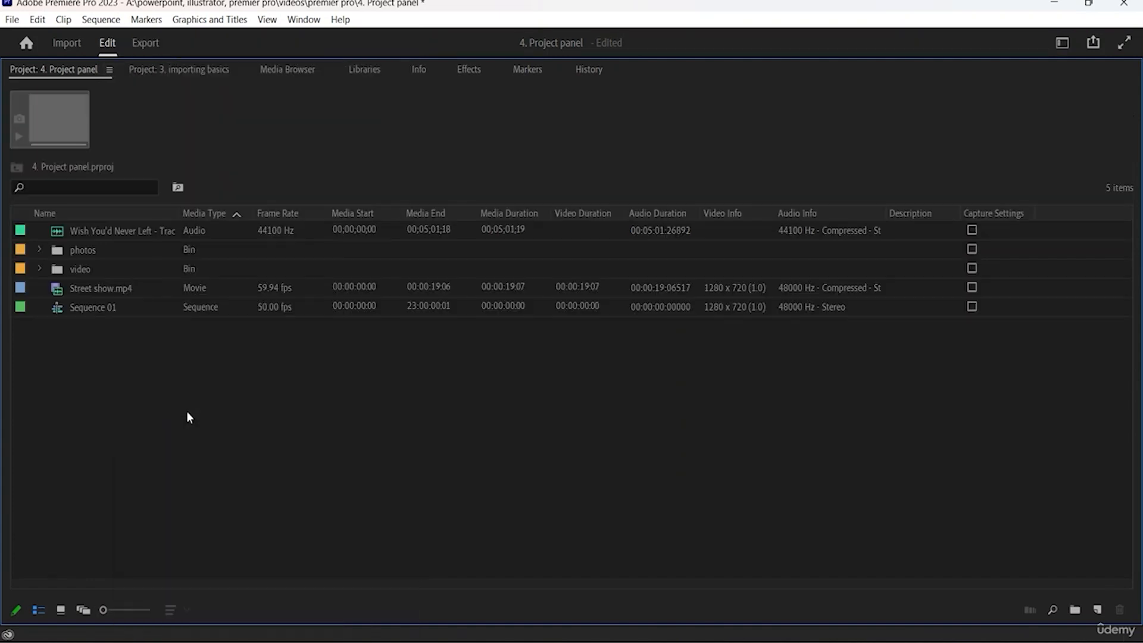
pyautogui.click(113, 231)
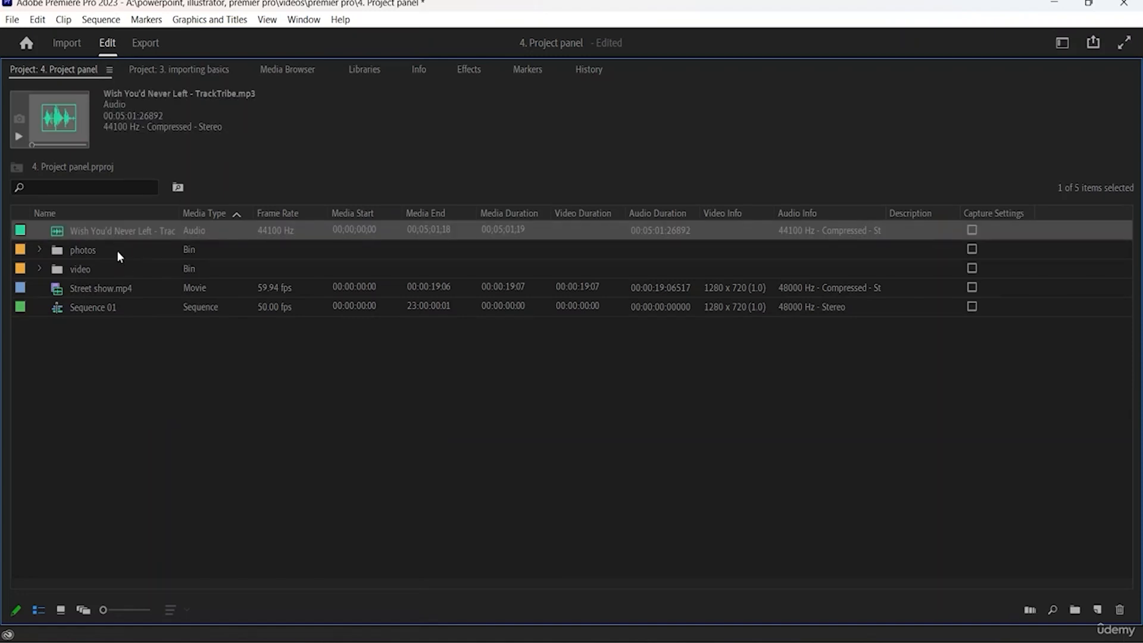
pyautogui.click(118, 250)
pyautogui.click(125, 269)
pyautogui.click(132, 287)
pyautogui.click(148, 306)
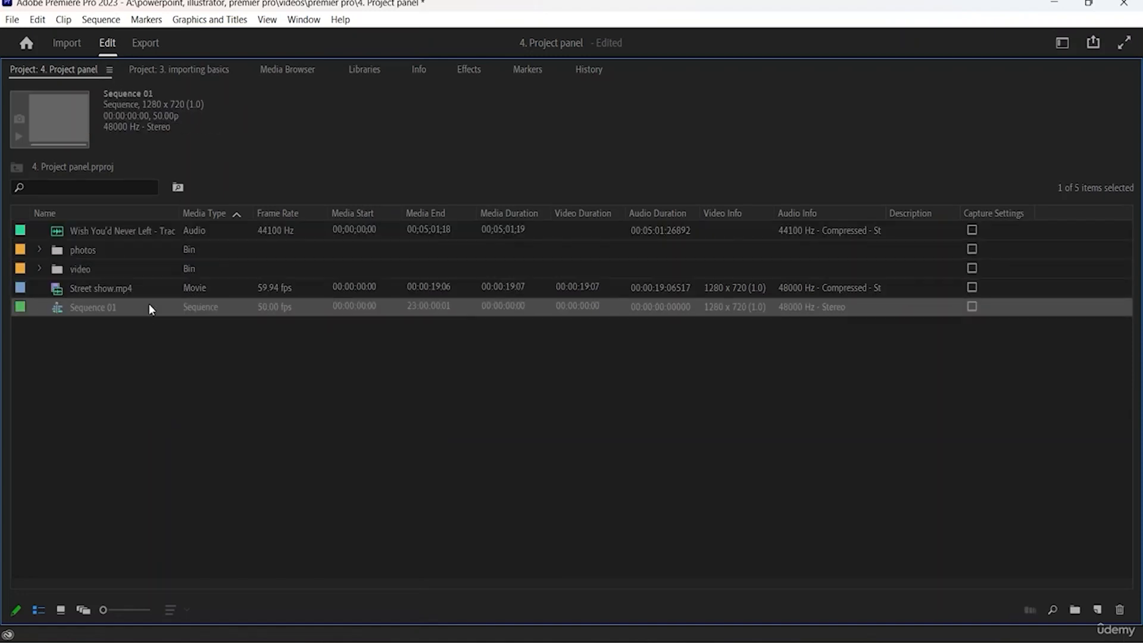
pyautogui.click(141, 233)
# - Expand the photos bin and preview its still images flowers.jpg, landscape.jpg, swan.jpg and sm.jpg
pyautogui.click(65, 255)
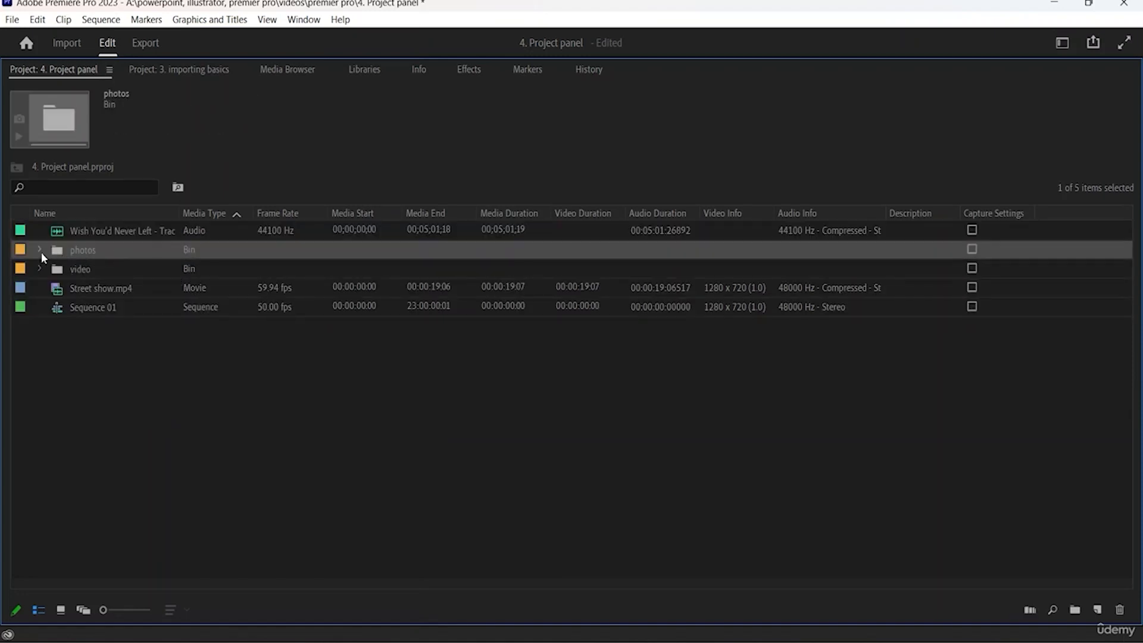
pyautogui.click(40, 250)
pyautogui.click(106, 269)
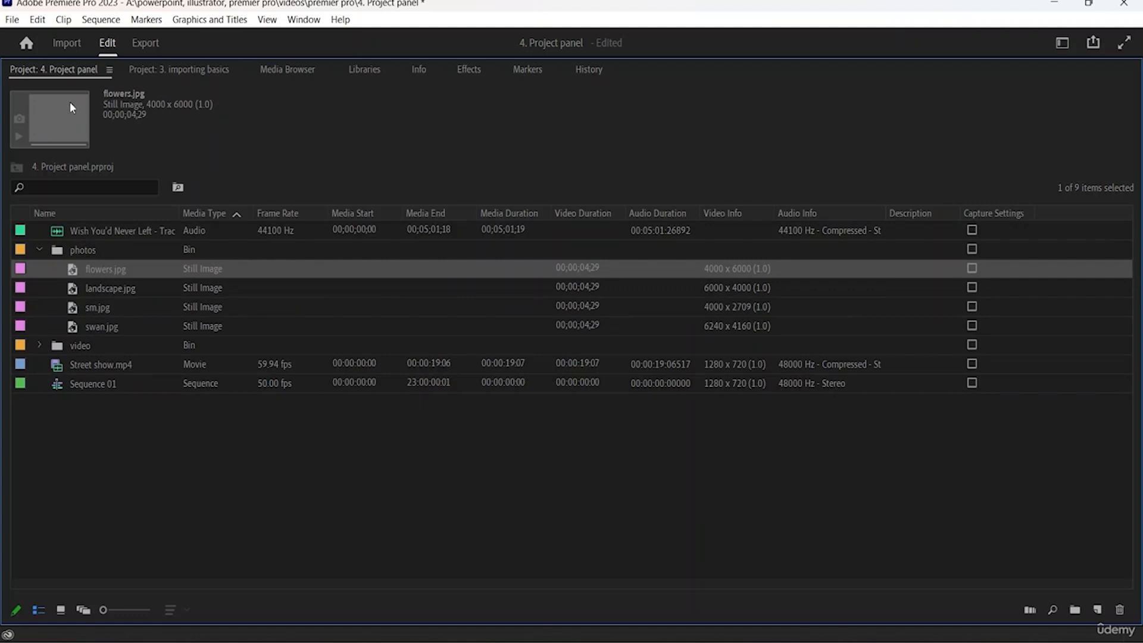
pyautogui.click(123, 294)
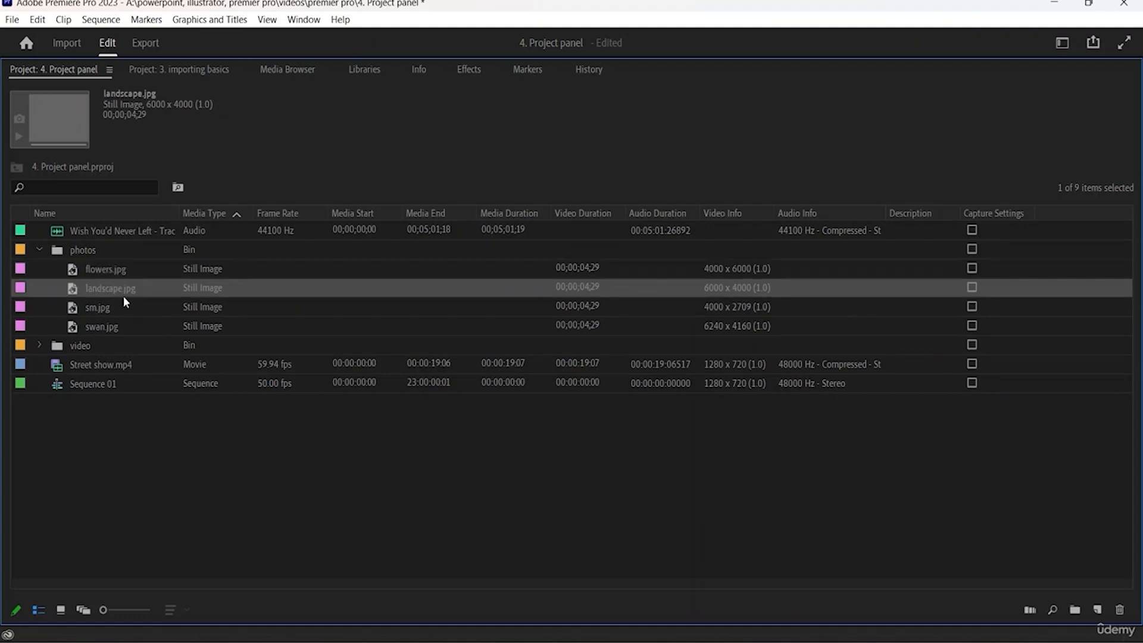
pyautogui.click(118, 325)
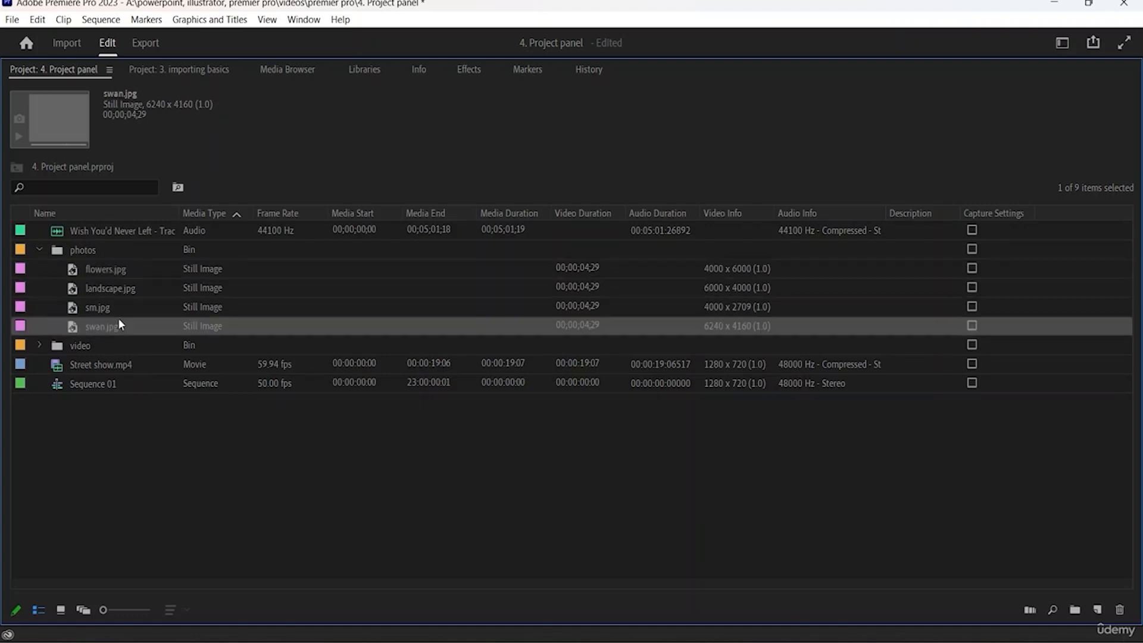
pyautogui.press('Up')
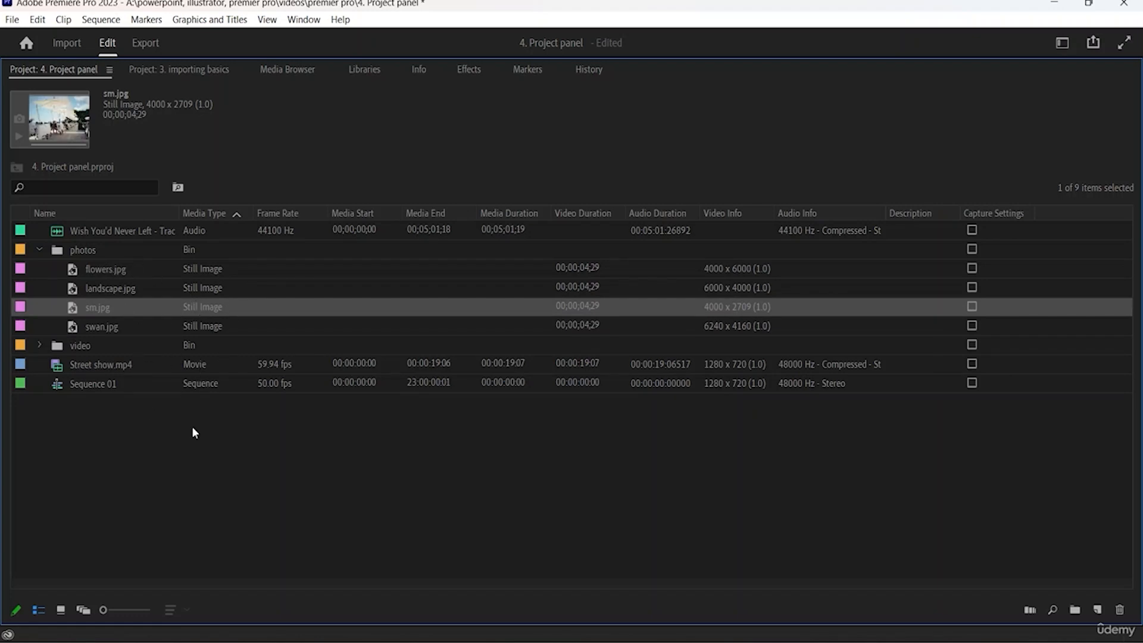
# - Turn on Thumbnails for the items in the project list and clear the selection
pyautogui.click(111, 71)
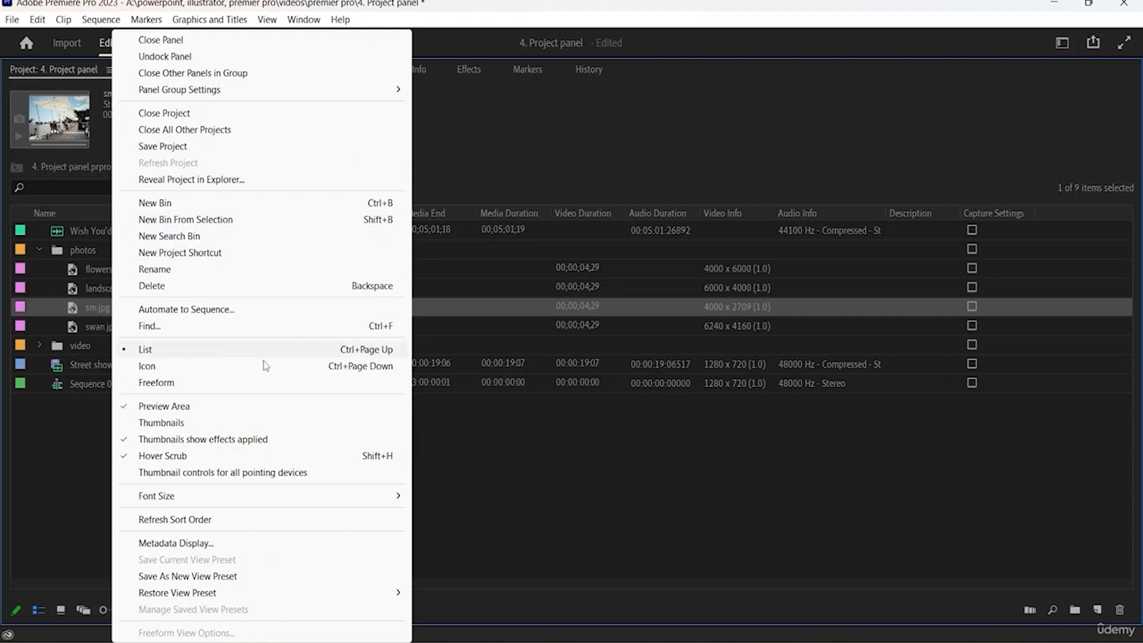
pyautogui.click(193, 431)
pyautogui.click(151, 439)
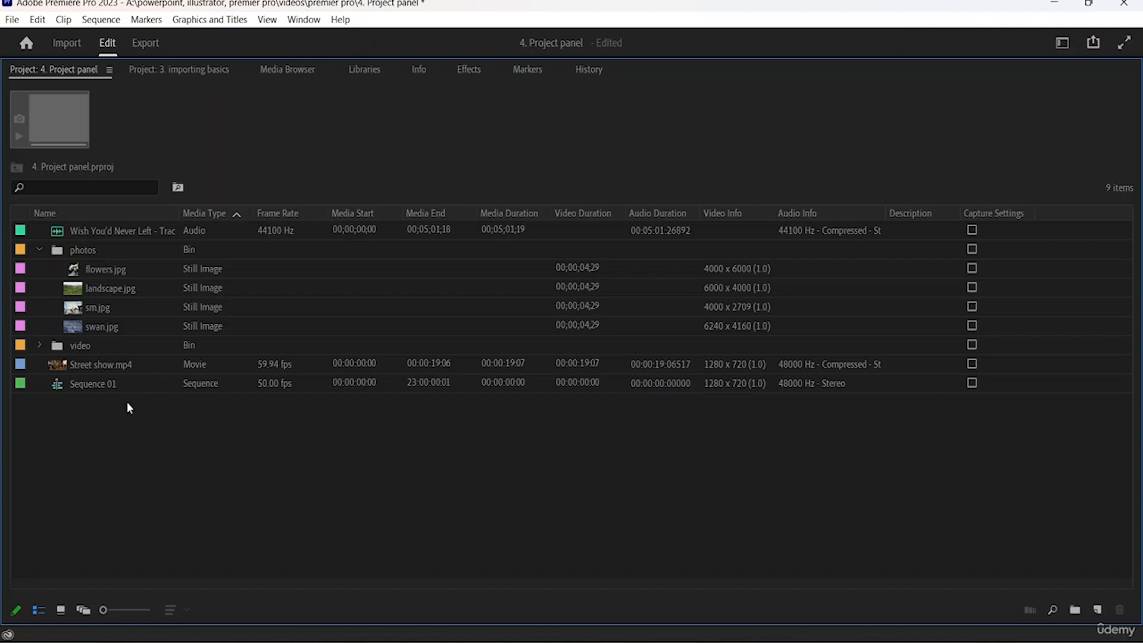
# - Expand the video bin to check its clip's thumbnail, then collapse the photos and video bins
pyautogui.click(43, 346)
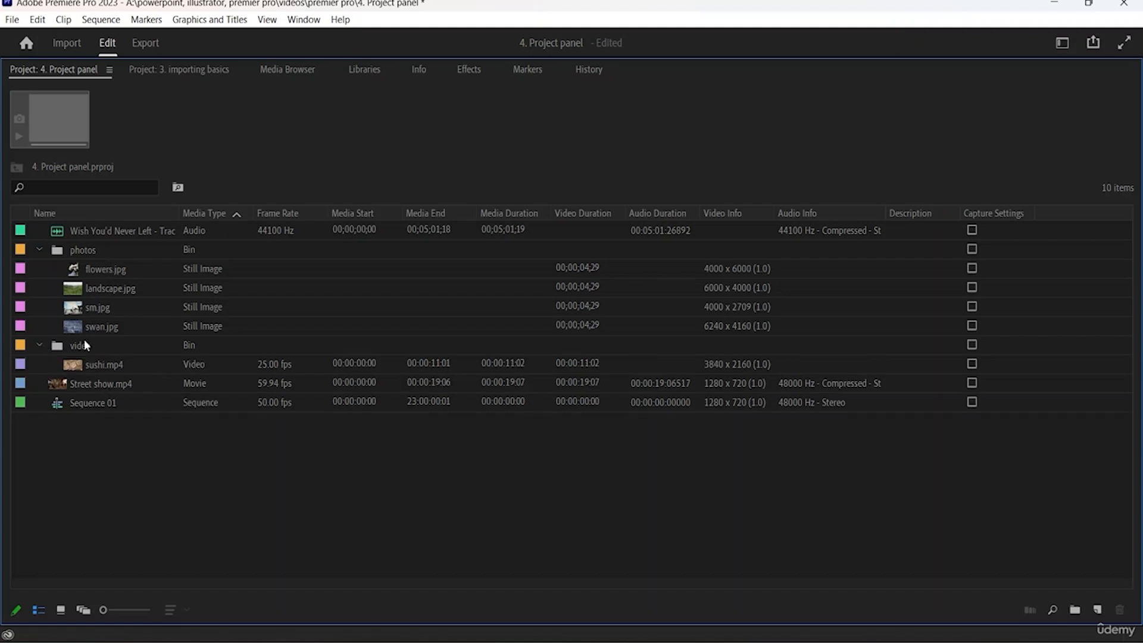
pyautogui.click(40, 249)
pyautogui.click(39, 268)
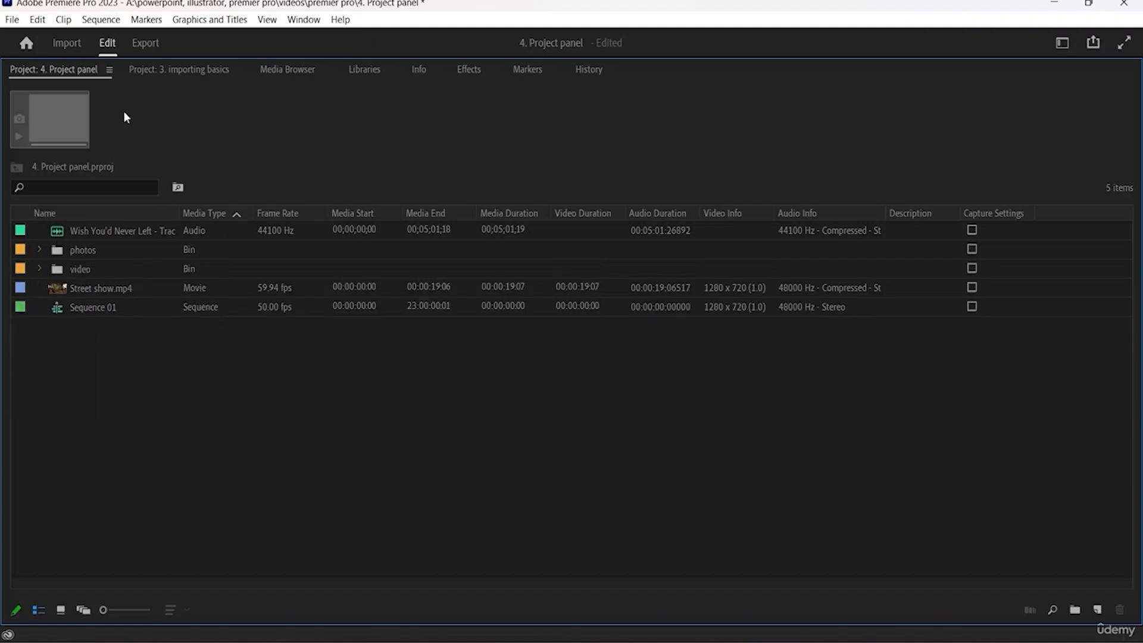
# - Check the Hover Scrub option and switch to Icon view to skim through the Street show.mp4 thumbnail
pyautogui.click(110, 70)
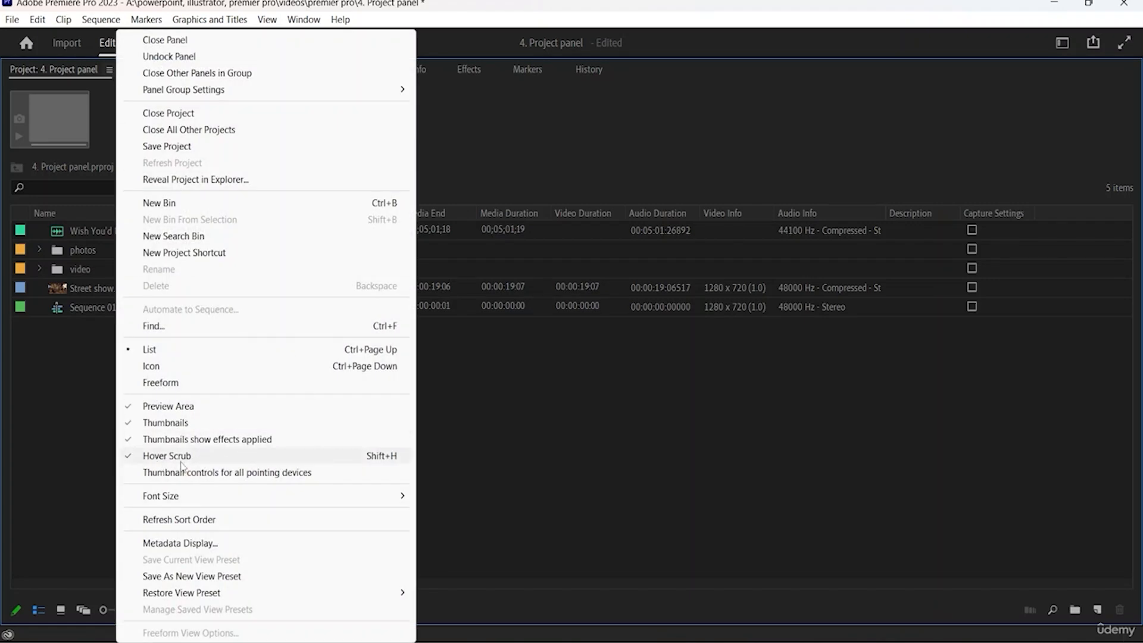
pyautogui.click(181, 459)
pyautogui.click(60, 609)
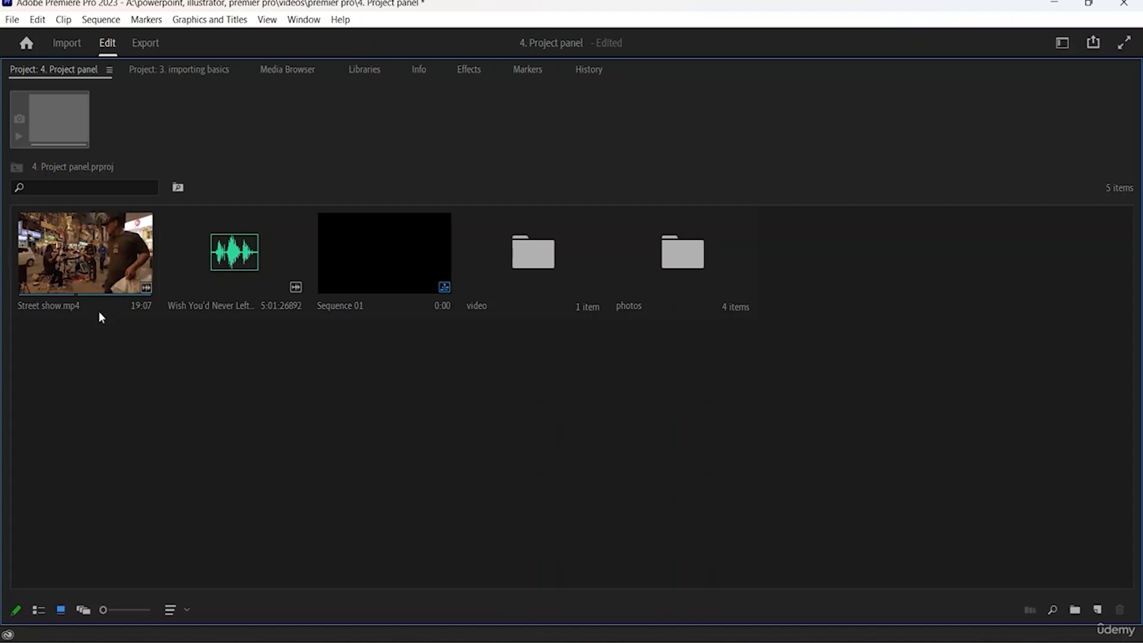
# - Turn on Thumbnail controls for all pointing devices, and check the items in Freeform and List views before returning to Icon view
pyautogui.click(110, 71)
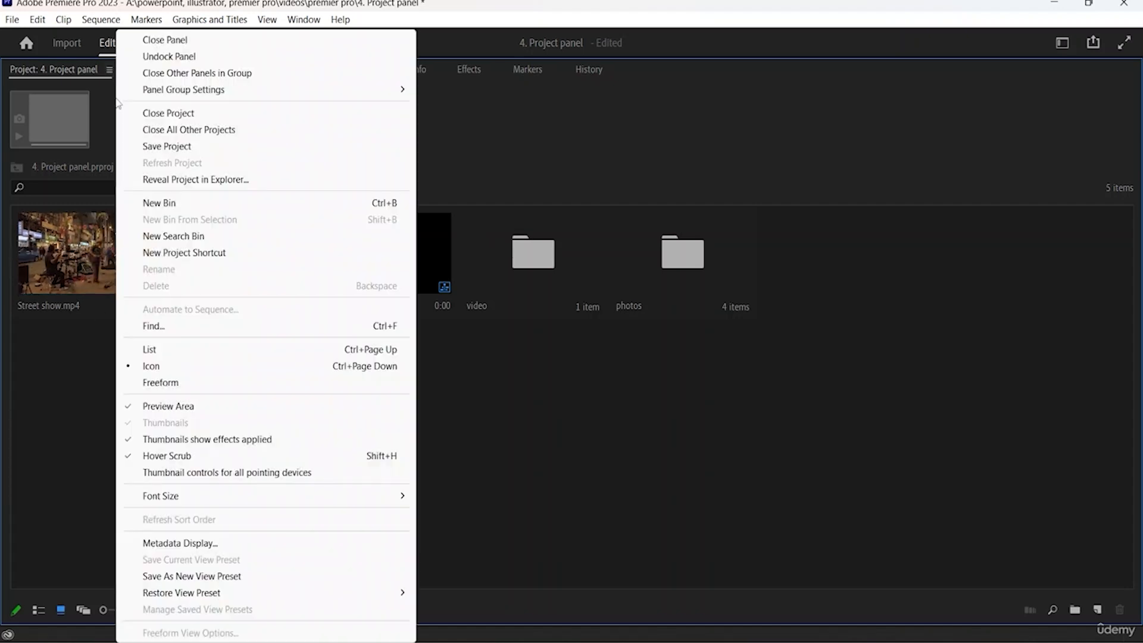
pyautogui.click(197, 473)
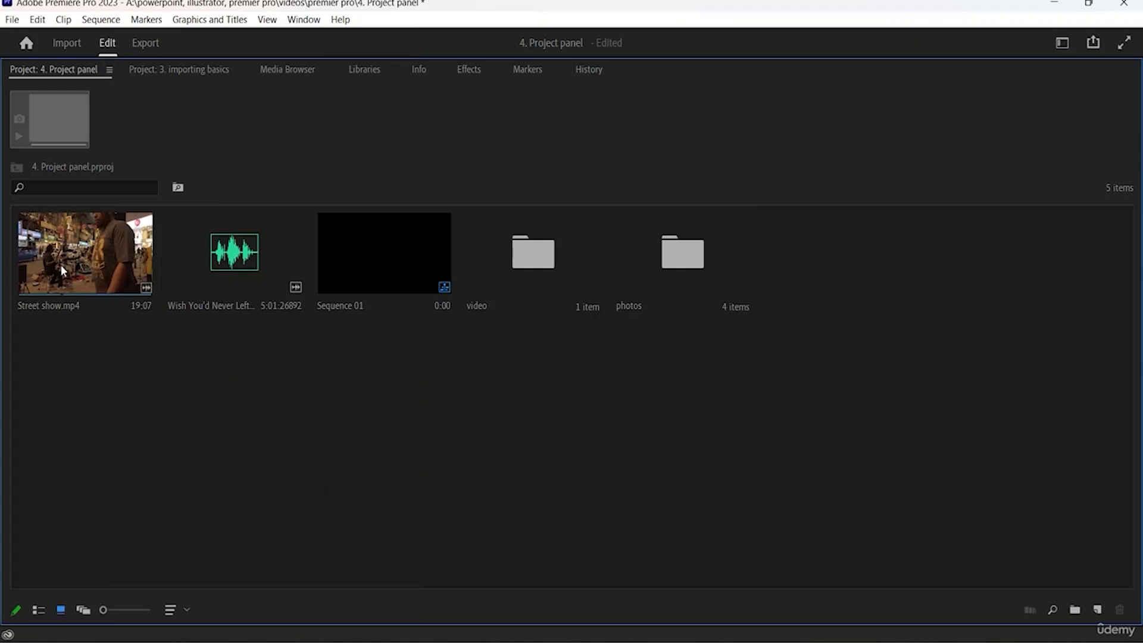
pyautogui.click(82, 611)
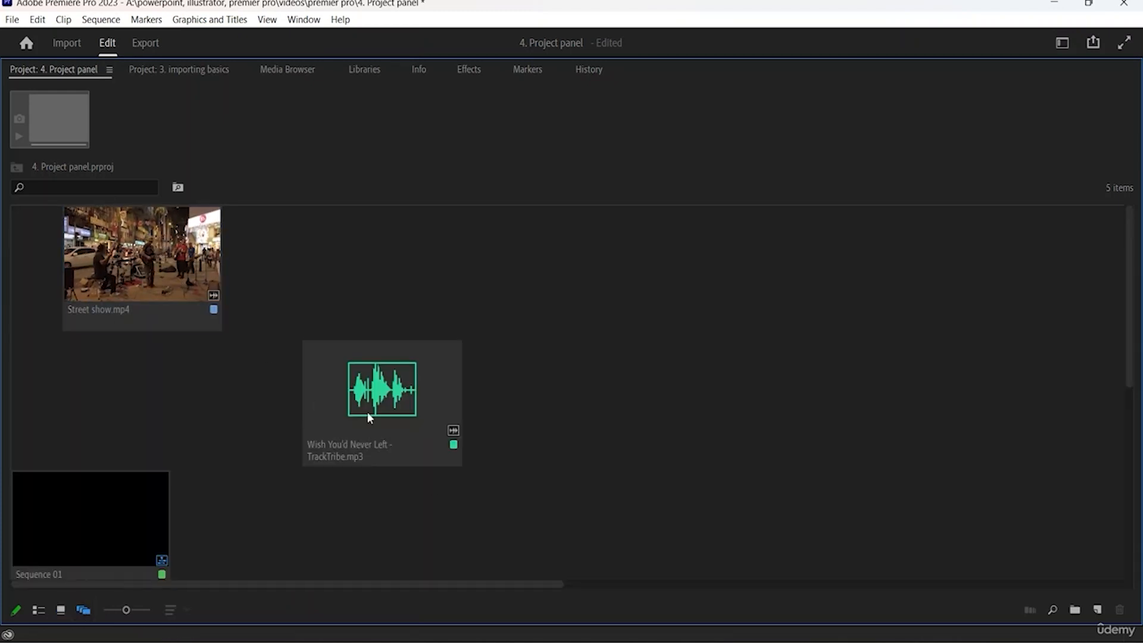
pyautogui.click(39, 610)
pyautogui.click(60, 611)
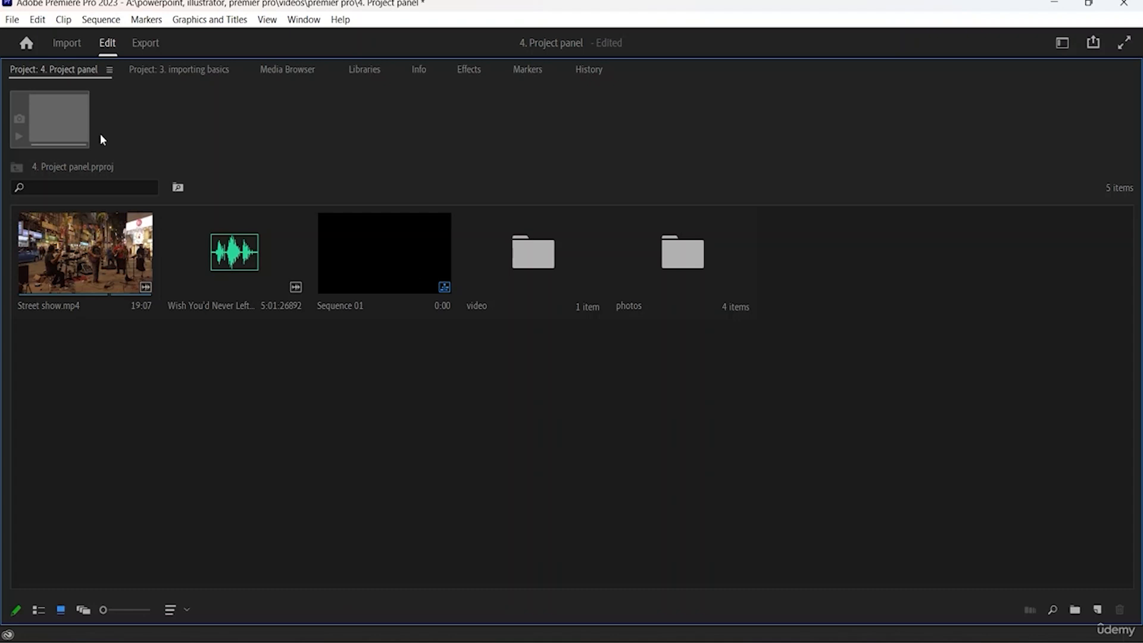
# - Examine the property groups in the Metadata Display settings and cancel without changes
pyautogui.click(109, 71)
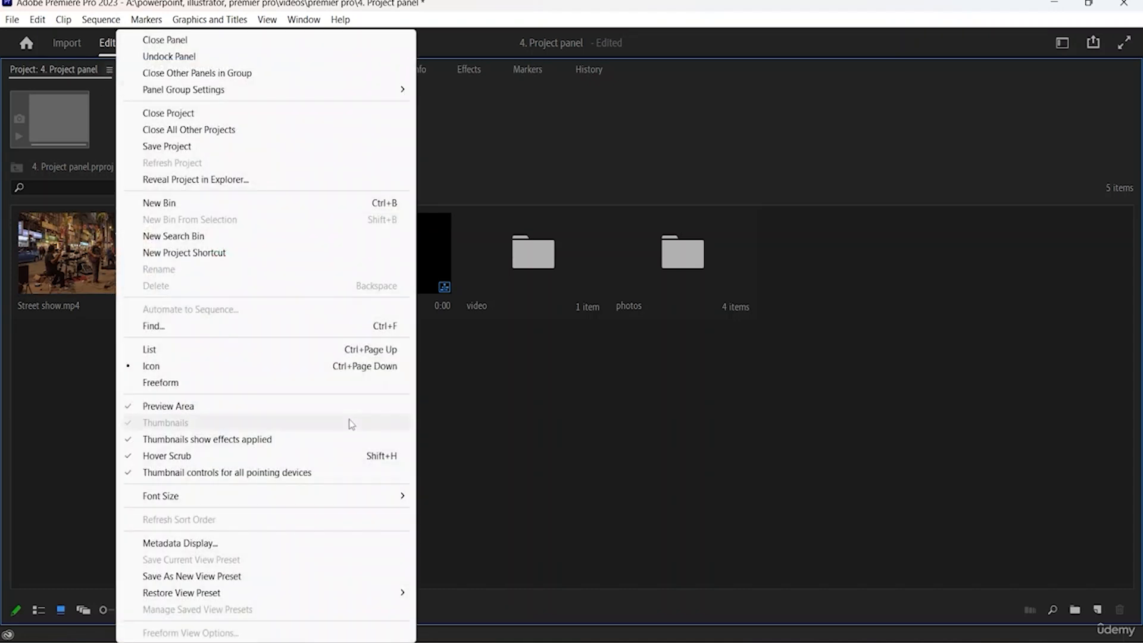
pyautogui.moveTo(236, 504)
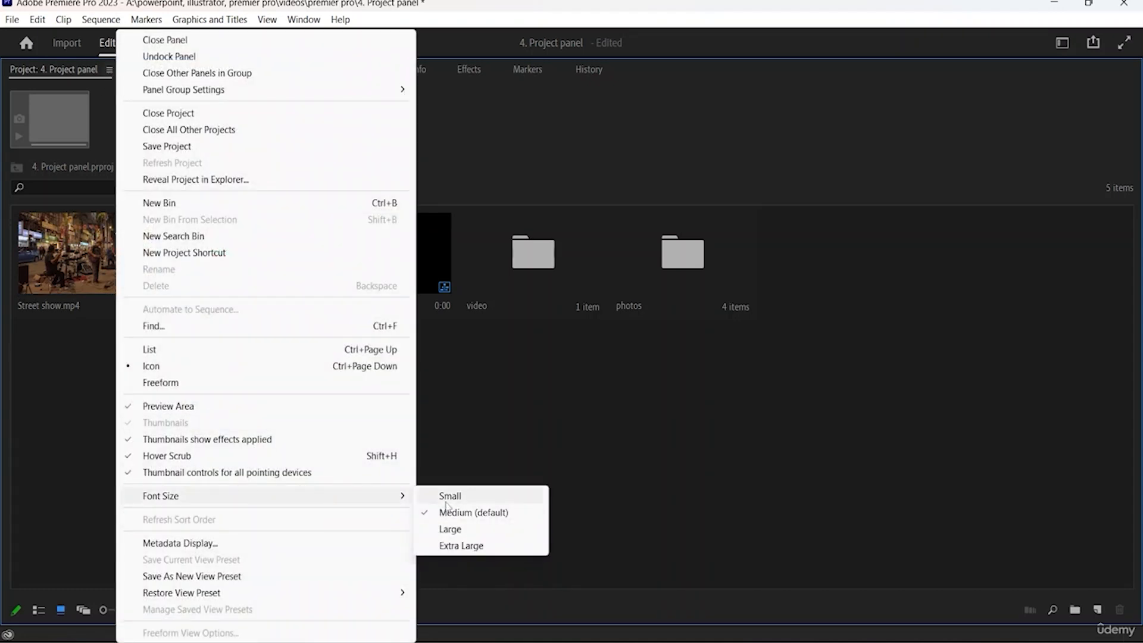
pyautogui.click(218, 545)
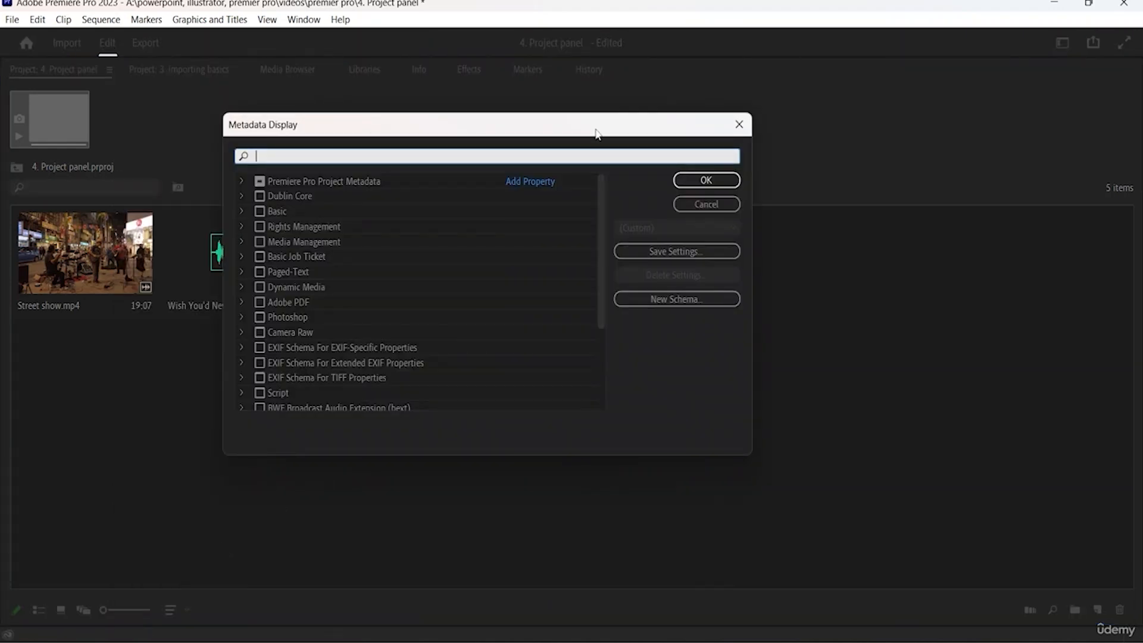
pyautogui.moveTo(596, 131); pyautogui.dragTo(806, 268)
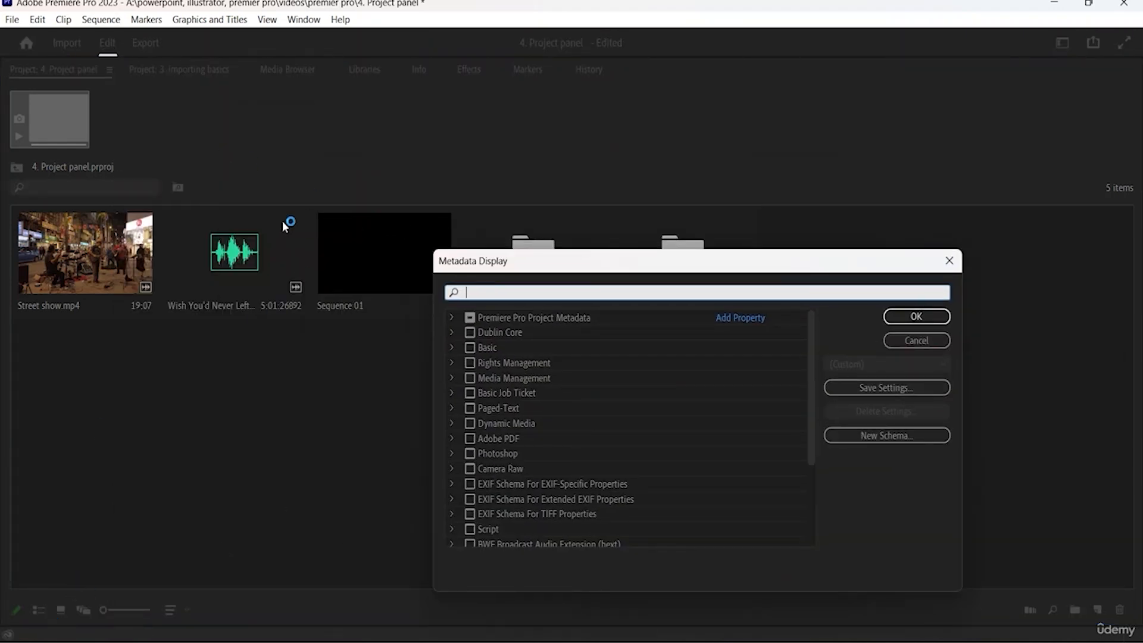
pyautogui.click(917, 340)
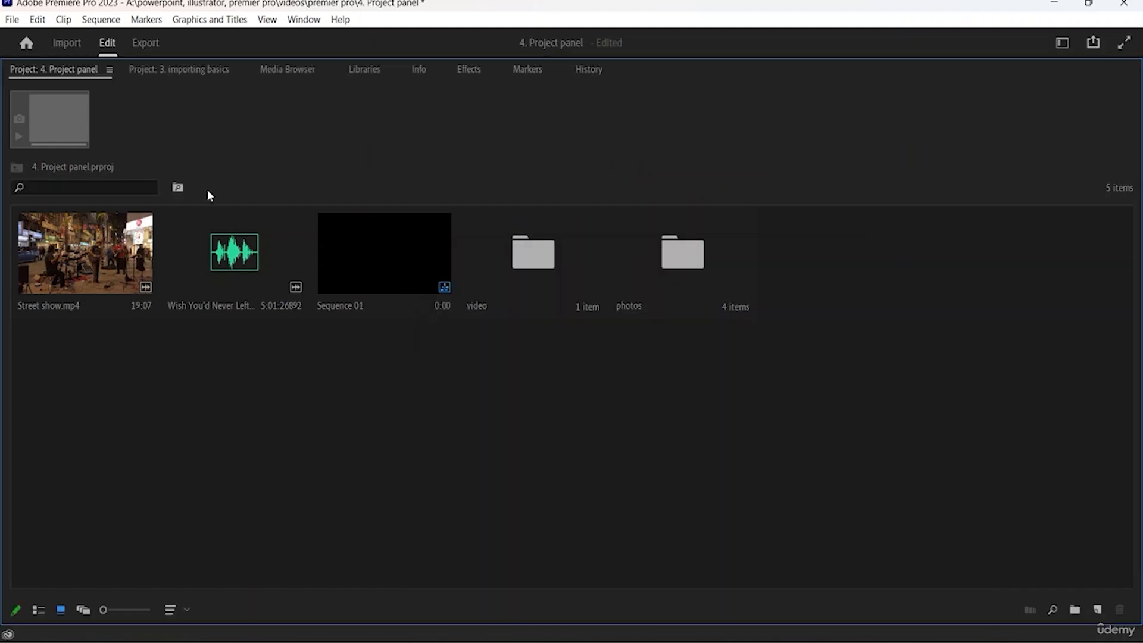
# - Switch the project items to List view and review the panel's view preset options
pyautogui.click(38, 609)
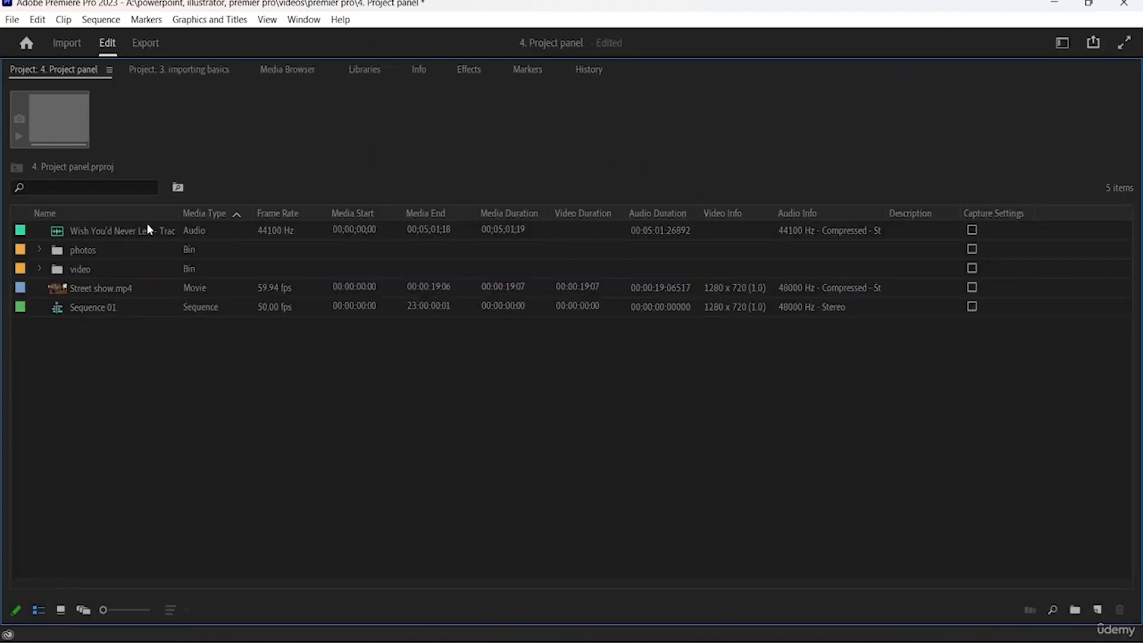
pyautogui.click(108, 70)
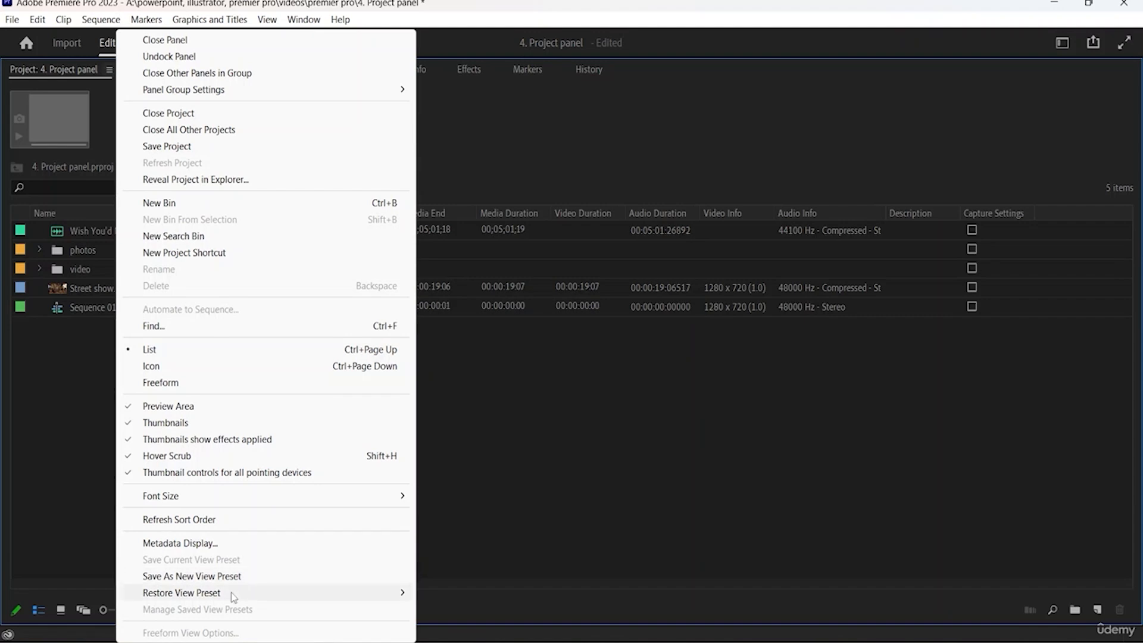
pyautogui.click(623, 453)
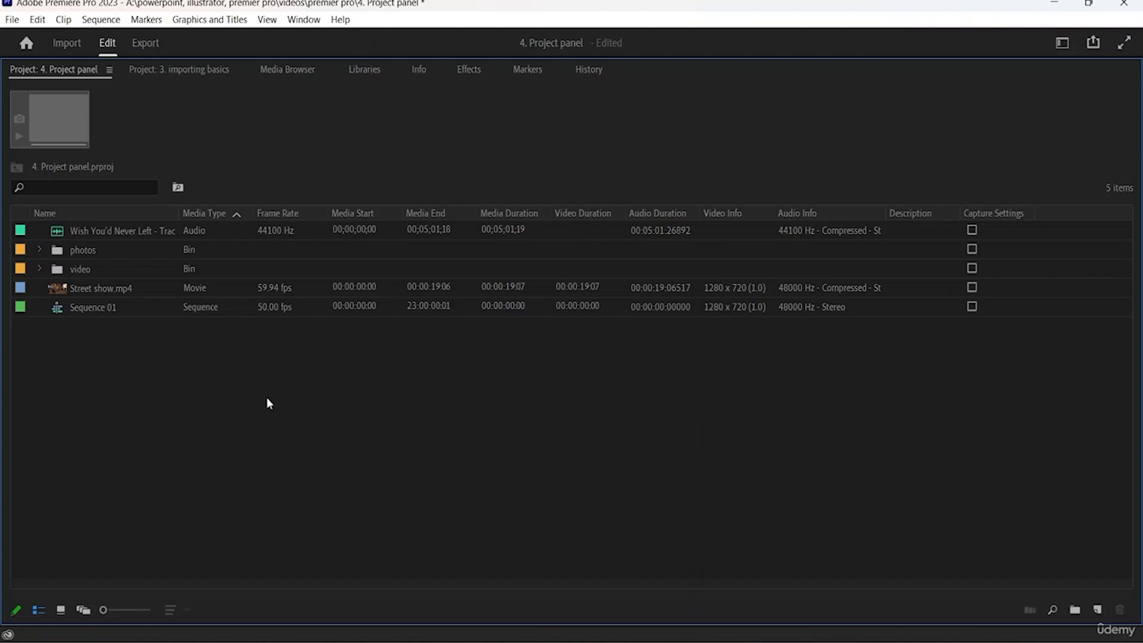
pyautogui.click(110, 70)
pyautogui.click(22, 481)
pyautogui.moveTo(108, 616); pyautogui.dragTo(77, 607)
pyautogui.click(123, 309)
pyautogui.click(130, 331)
# - Examine the Find dialog for project items and close it without searching
pyautogui.click(1052, 610)
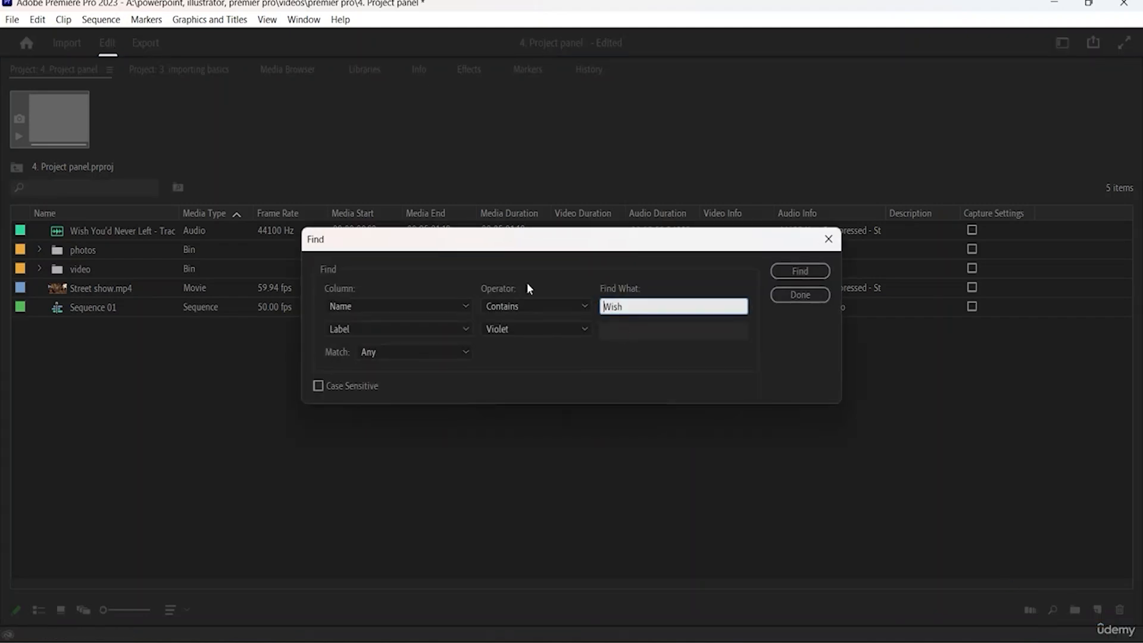
pyautogui.click(825, 240)
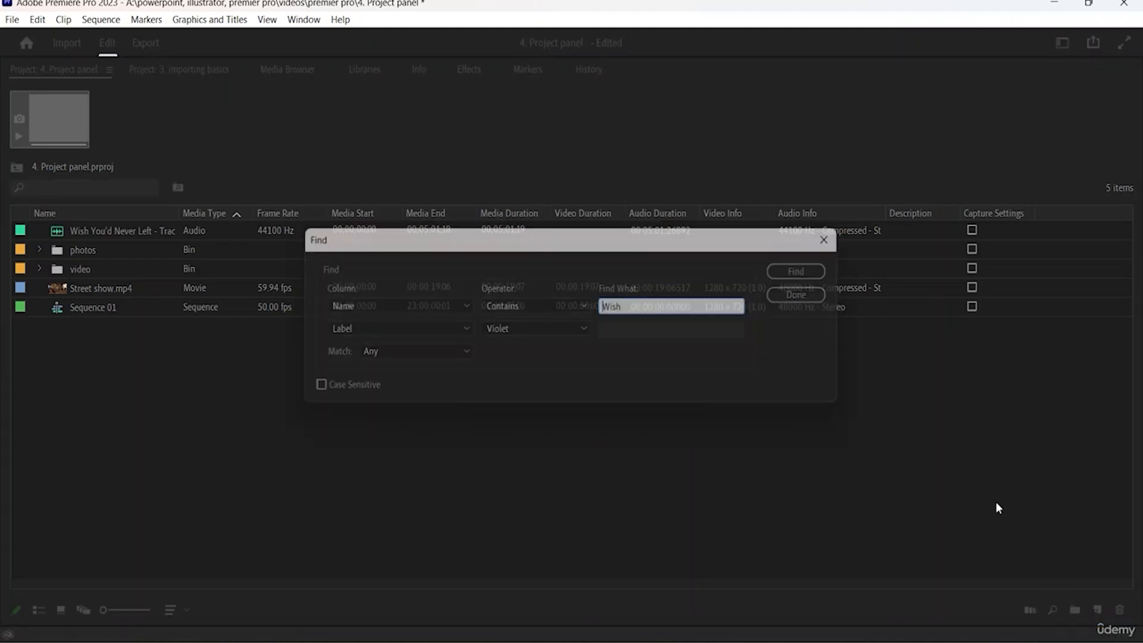
# - Create a new bin named movie in the project, leaving the photos bin's name as it is
pyautogui.click(1076, 613)
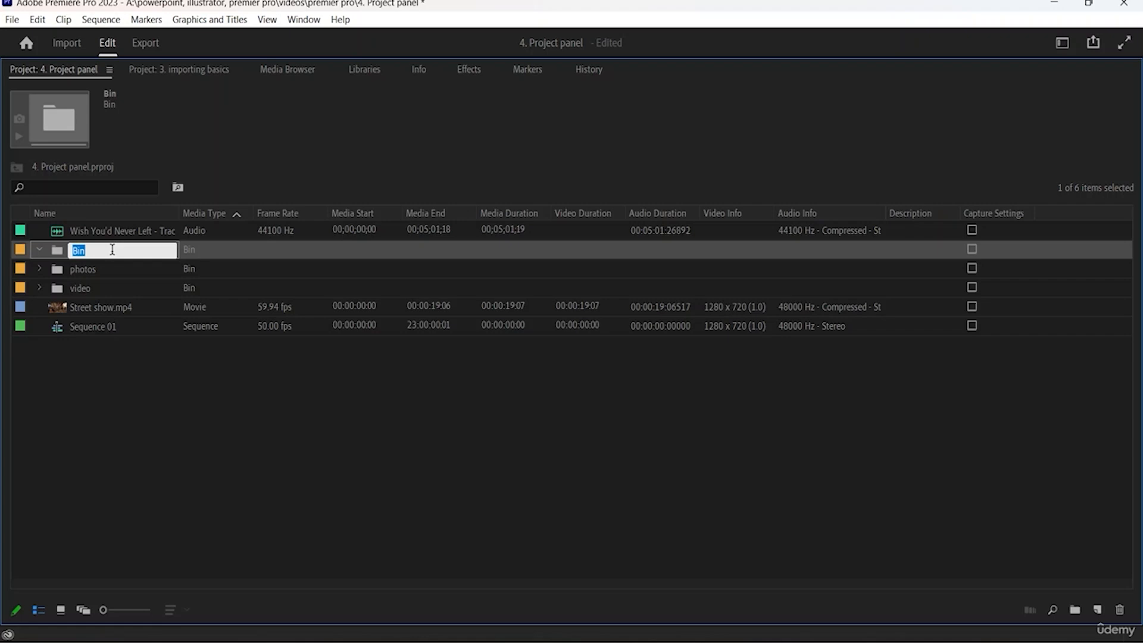
pyautogui.write('movie')
pyautogui.press('Tab')
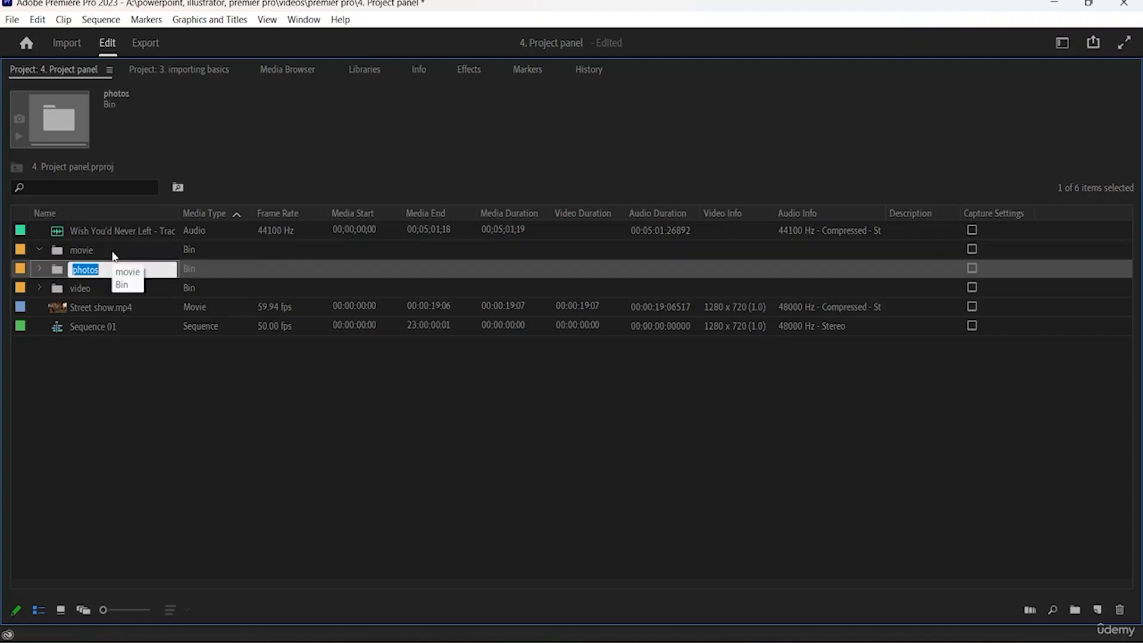
pyautogui.click(191, 356)
# - Move Street show.mp4 into the movie bin, clear the selection and collapse the bin
pyautogui.moveTo(103, 309); pyautogui.dragTo(113, 252)
pyautogui.click(482, 433)
pyautogui.click(40, 250)
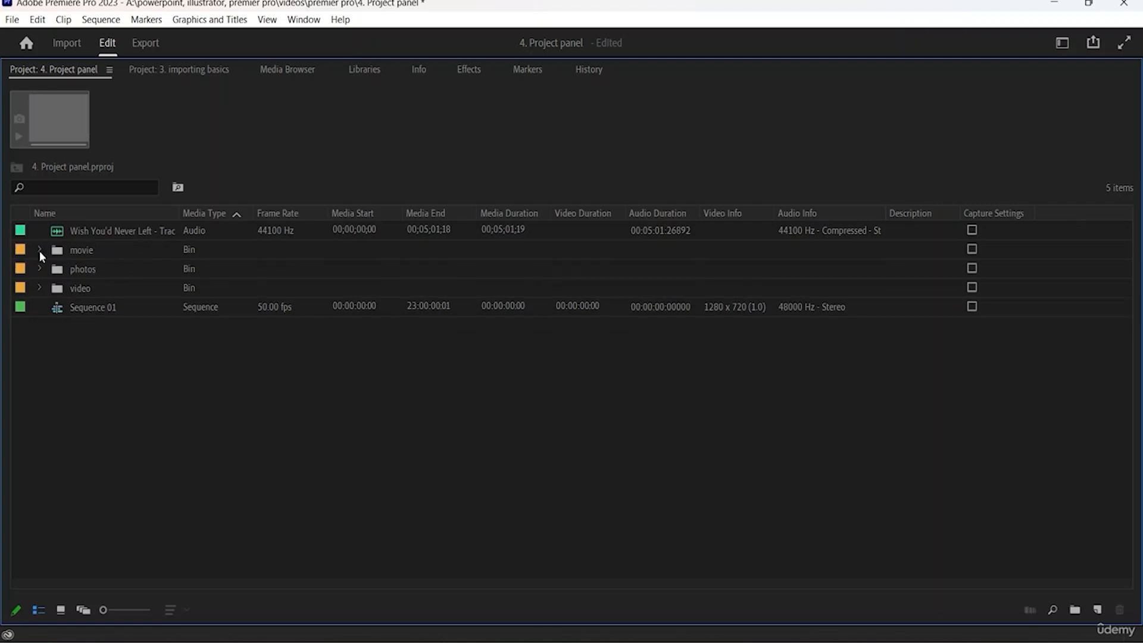
# - Review the New Item types, from Sequence to Transparent Video, without creating anything
pyautogui.click(1097, 611)
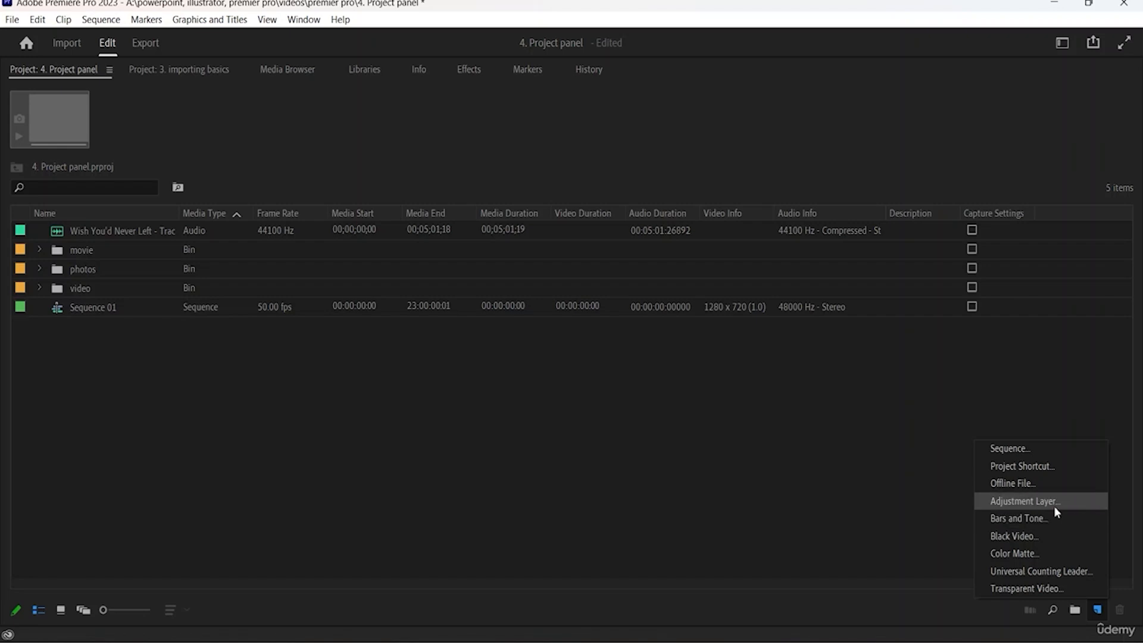
pyautogui.click(961, 548)
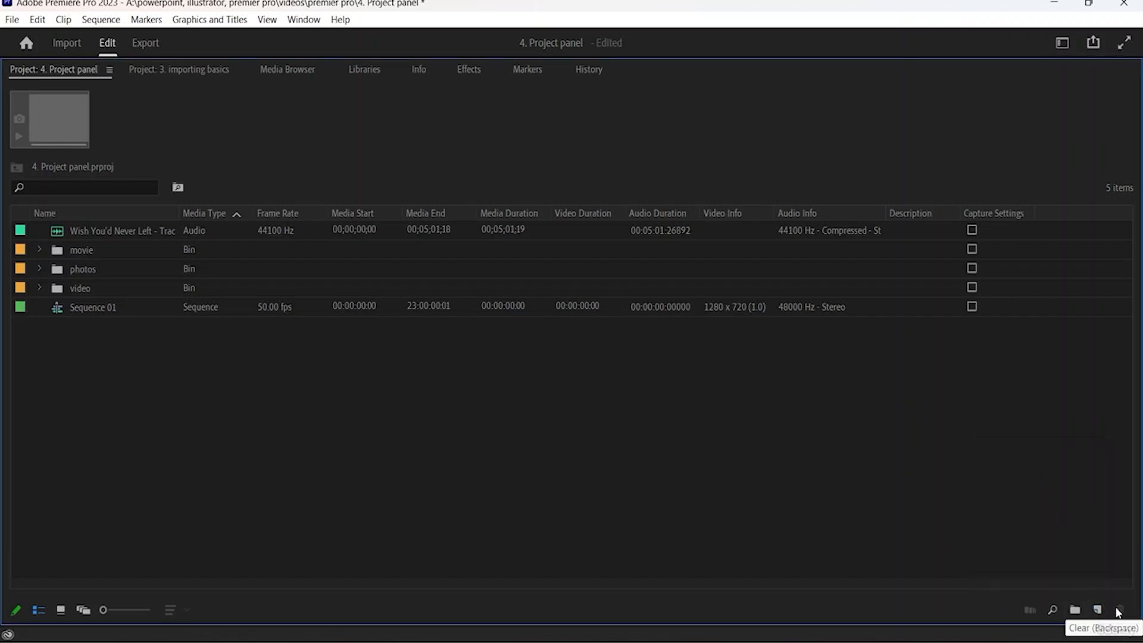
# - Expand the movie bin and delete Street show.mp4 from it
pyautogui.click(262, 310)
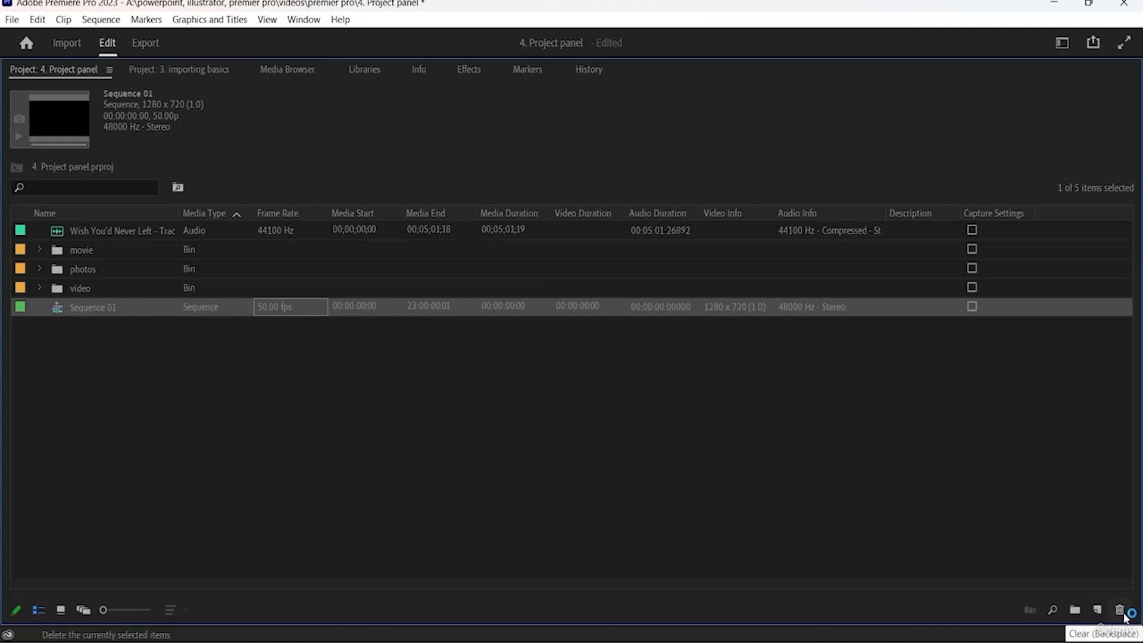
pyautogui.click(72, 246)
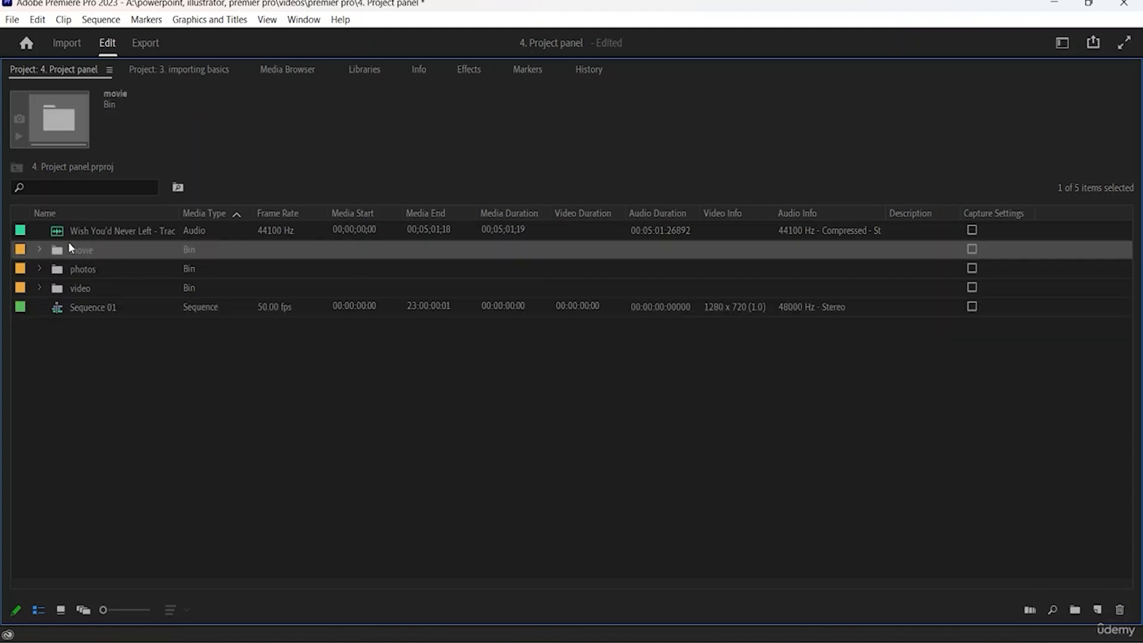
pyautogui.click(37, 250)
pyautogui.click(101, 269)
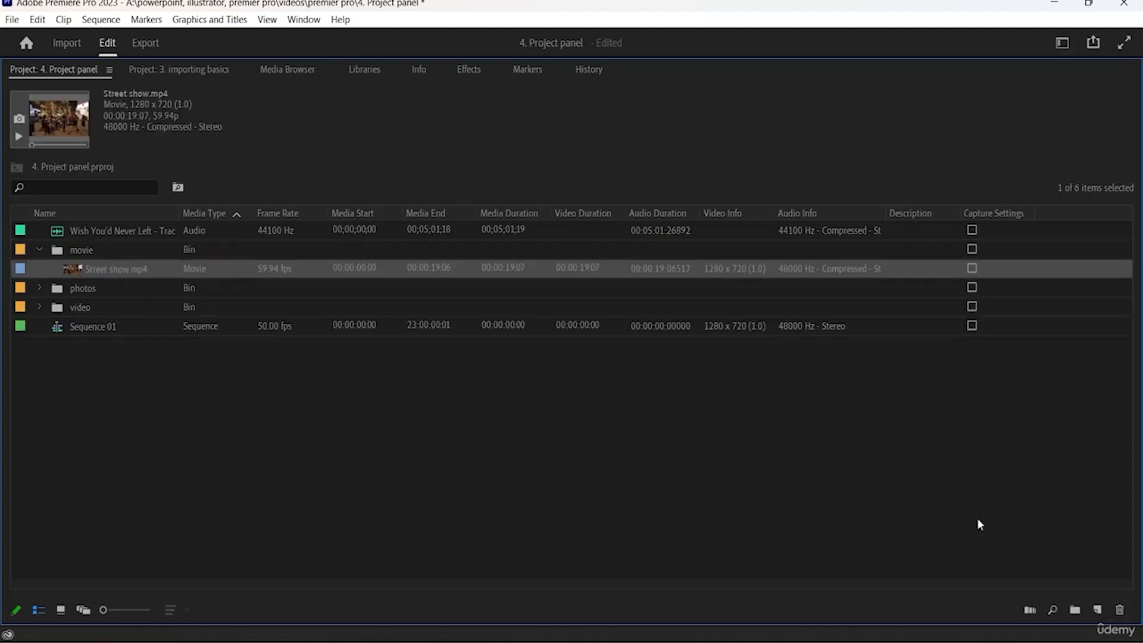
pyautogui.click(1120, 610)
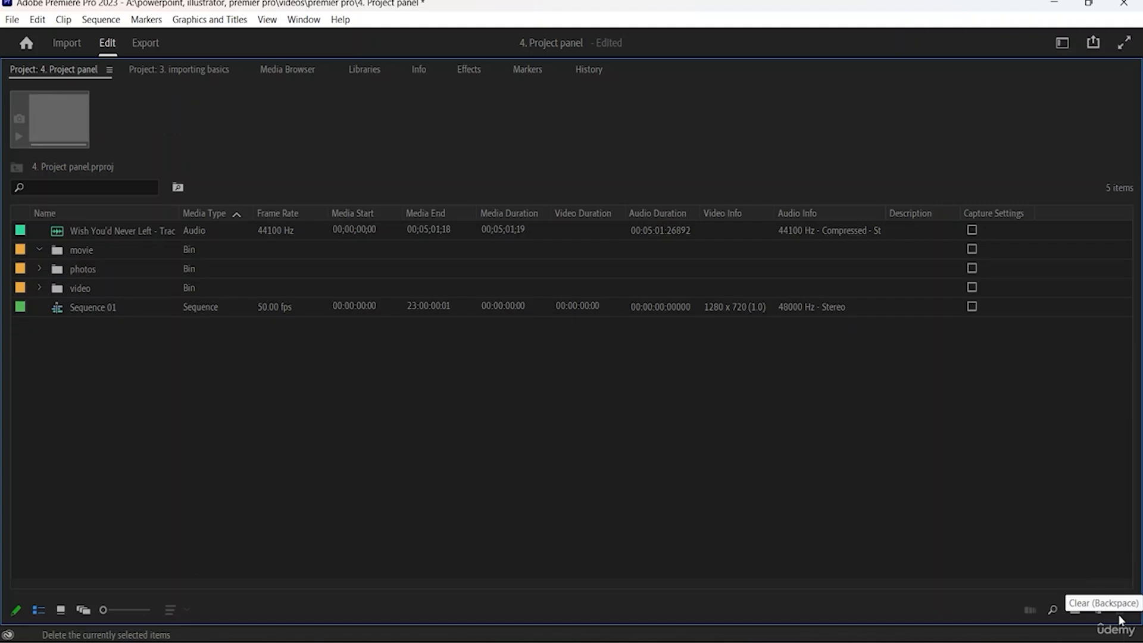
# - Undo the deletion of Street show.mp4, clear the selection and collapse the movie bin
pyautogui.click(39, 249)
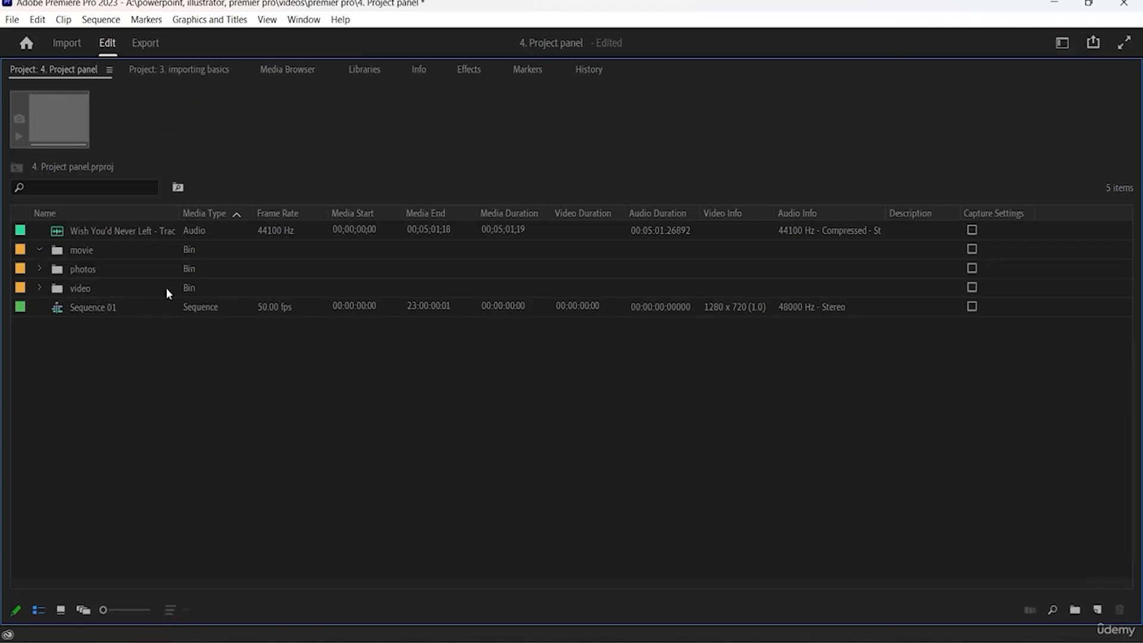
pyautogui.hotkey('ctrl', 'z')
pyautogui.click(137, 357)
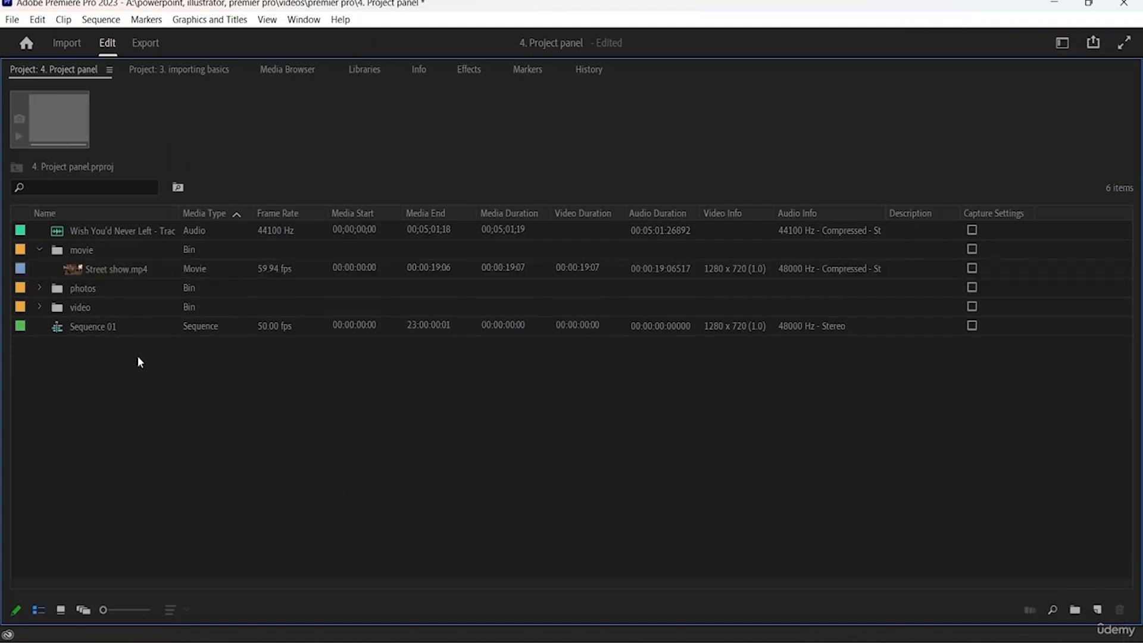
pyautogui.click(40, 250)
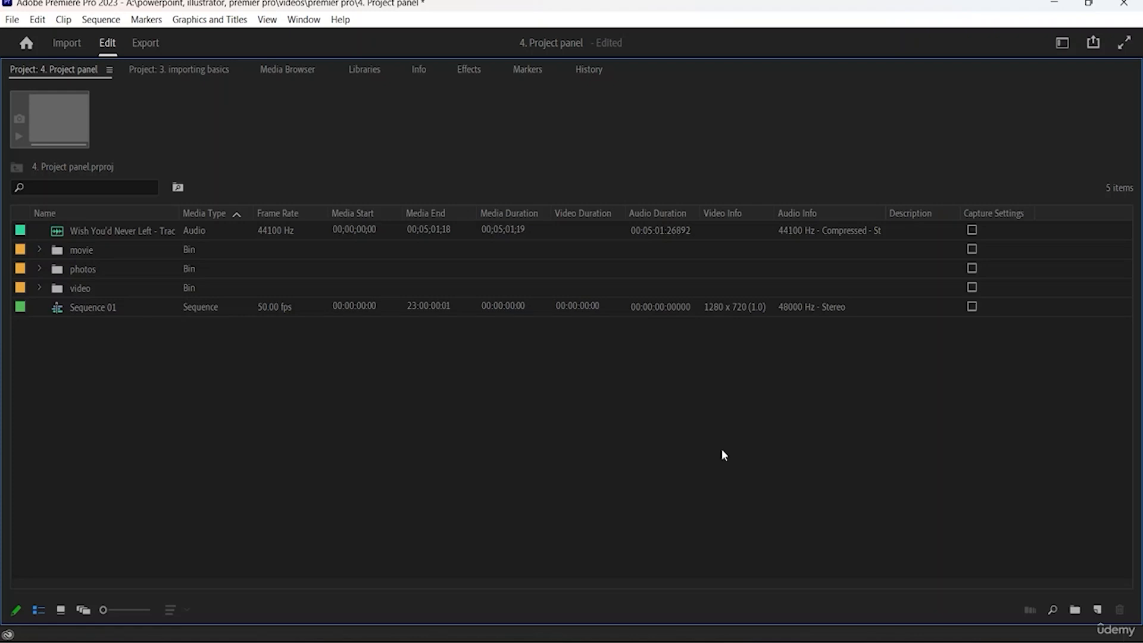
# - Restore the maximized project panel to its normal size in the workspace and look through its item list
pyautogui.press('`')
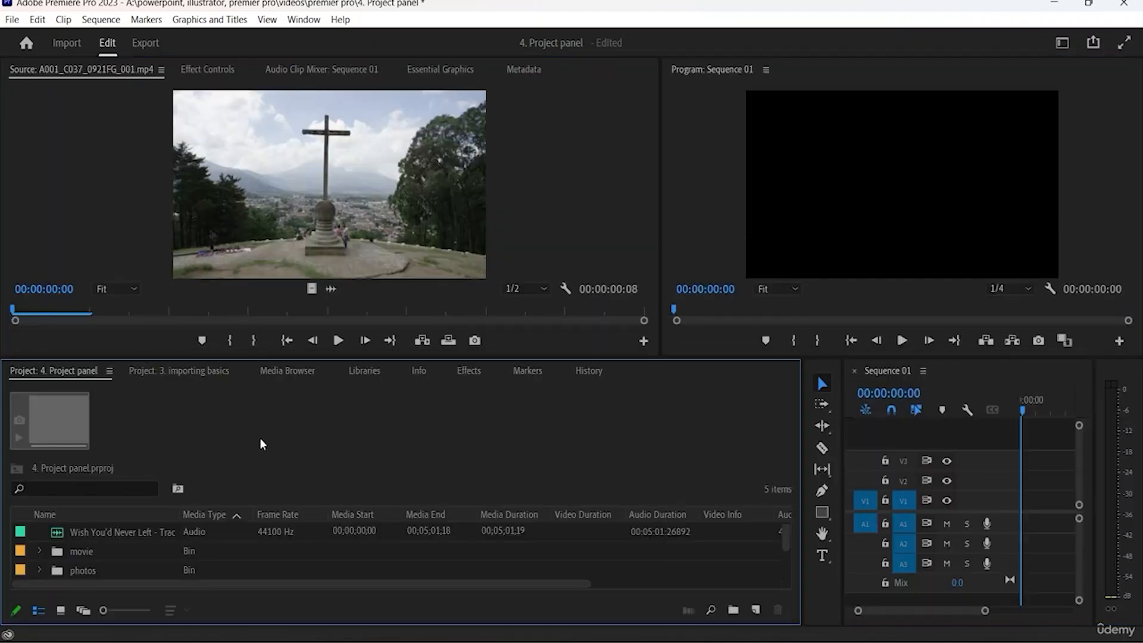
pyautogui.scroll(-2, 434, 527)
pyautogui.scroll(2, 435, 527)
pyautogui.moveTo(400, 357); pyautogui.dragTo(401, 356)
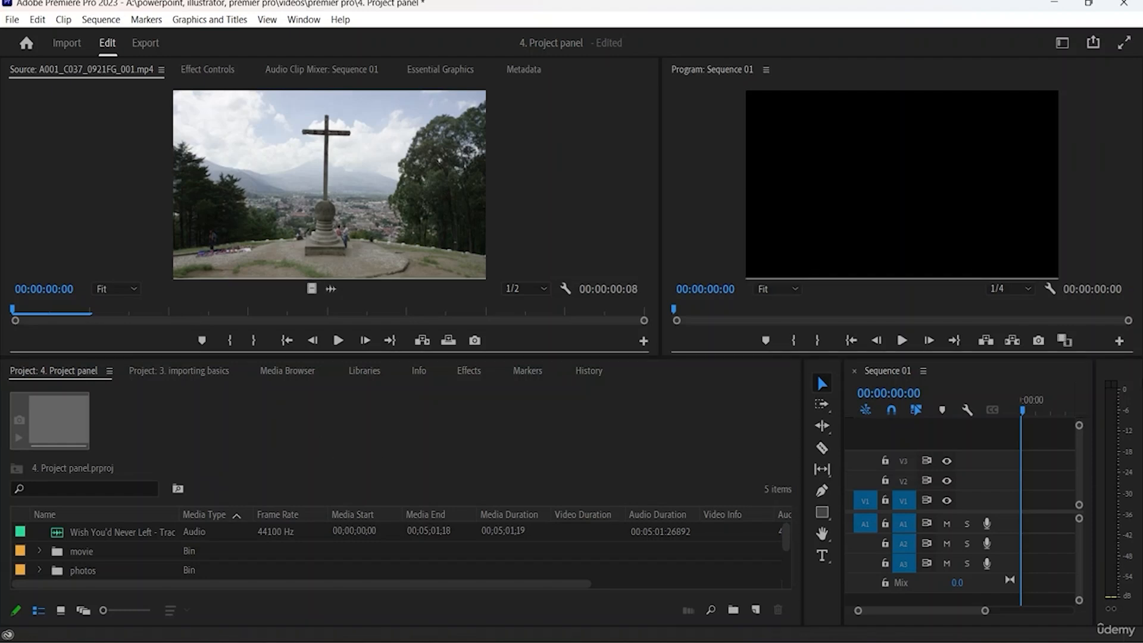